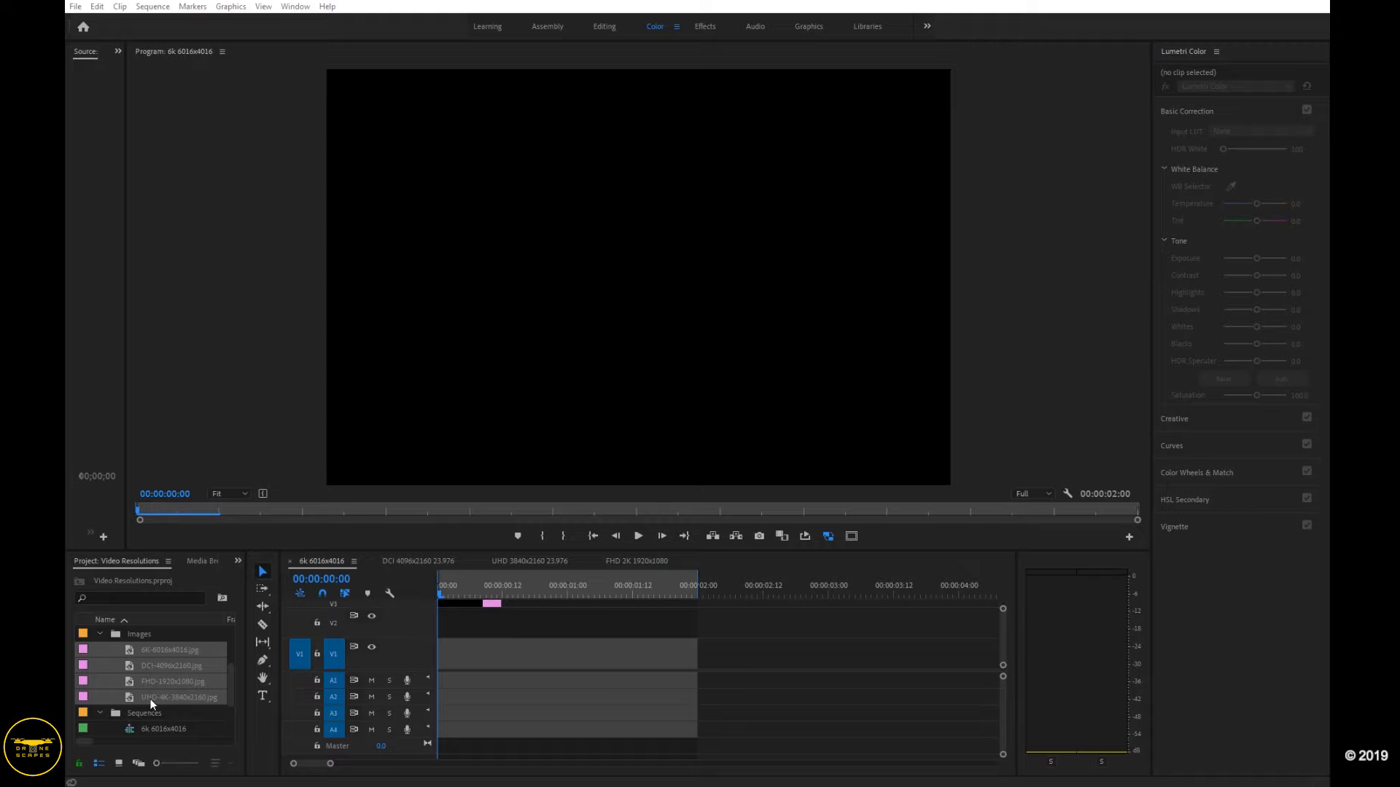
- Place the four selected resolution images on V1 at the start of the 6K sequence and view each clip's unscaled size
{"action": "left_click_drag", "start_coordinate": [133, 651], "coordinate": [450, 661]}
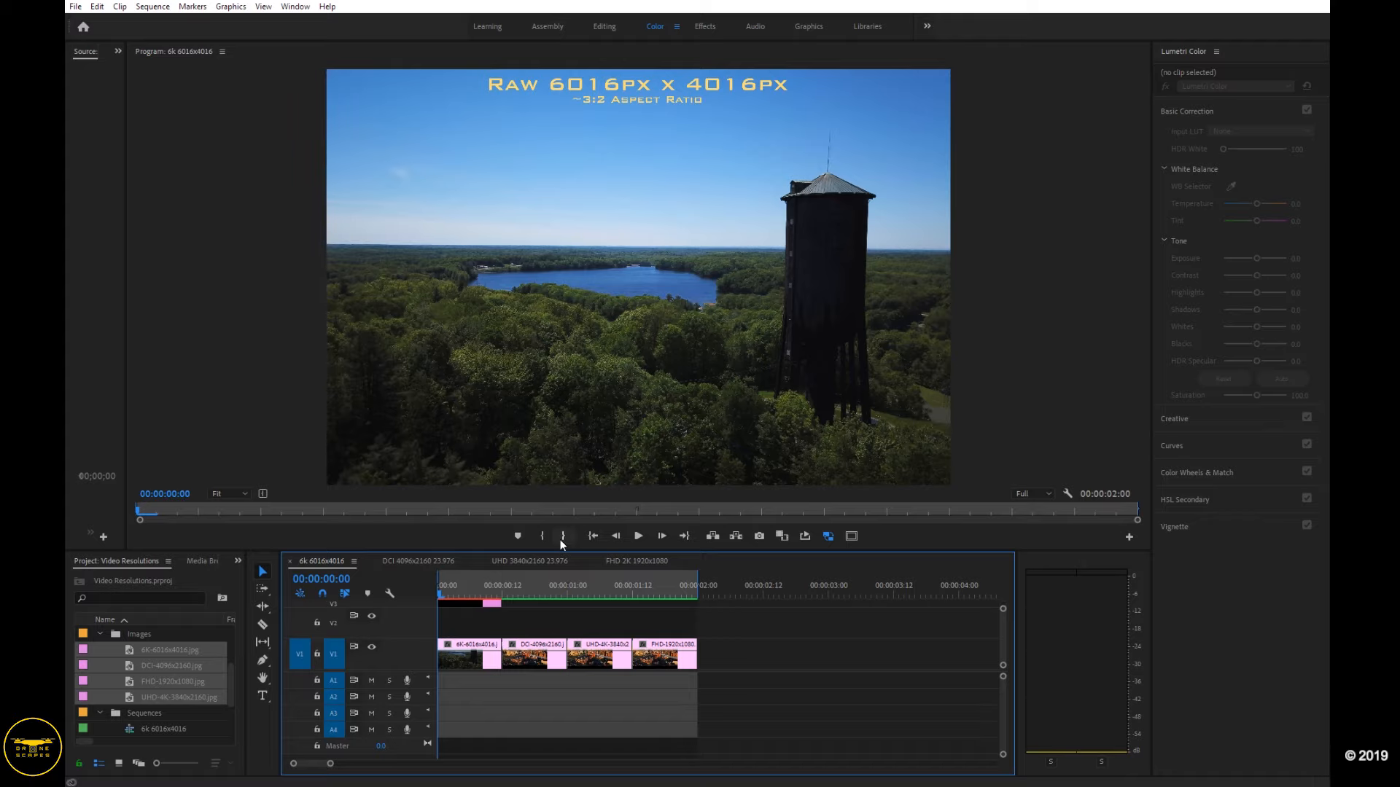
{"action": "key", "text": "Down"}
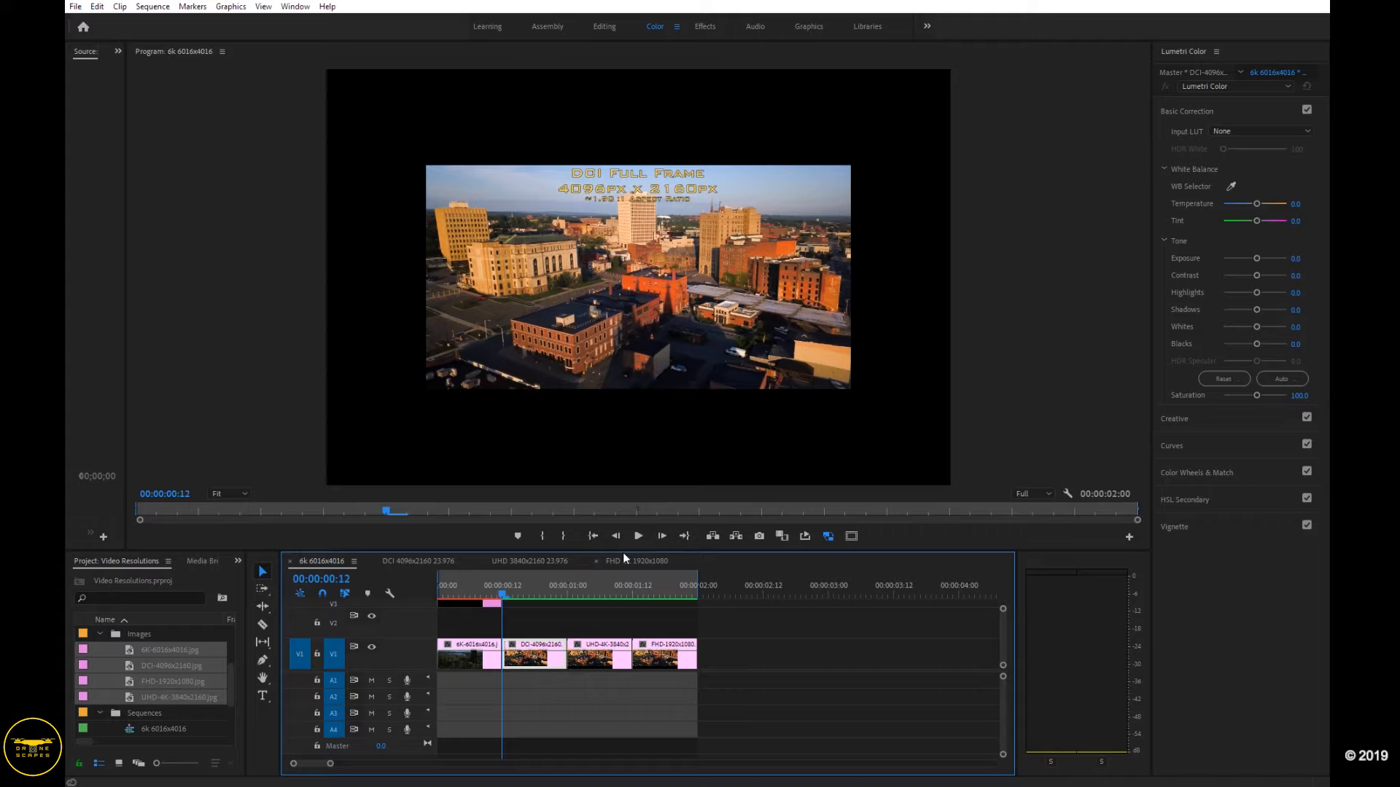
{"action": "key", "text": "Down"}
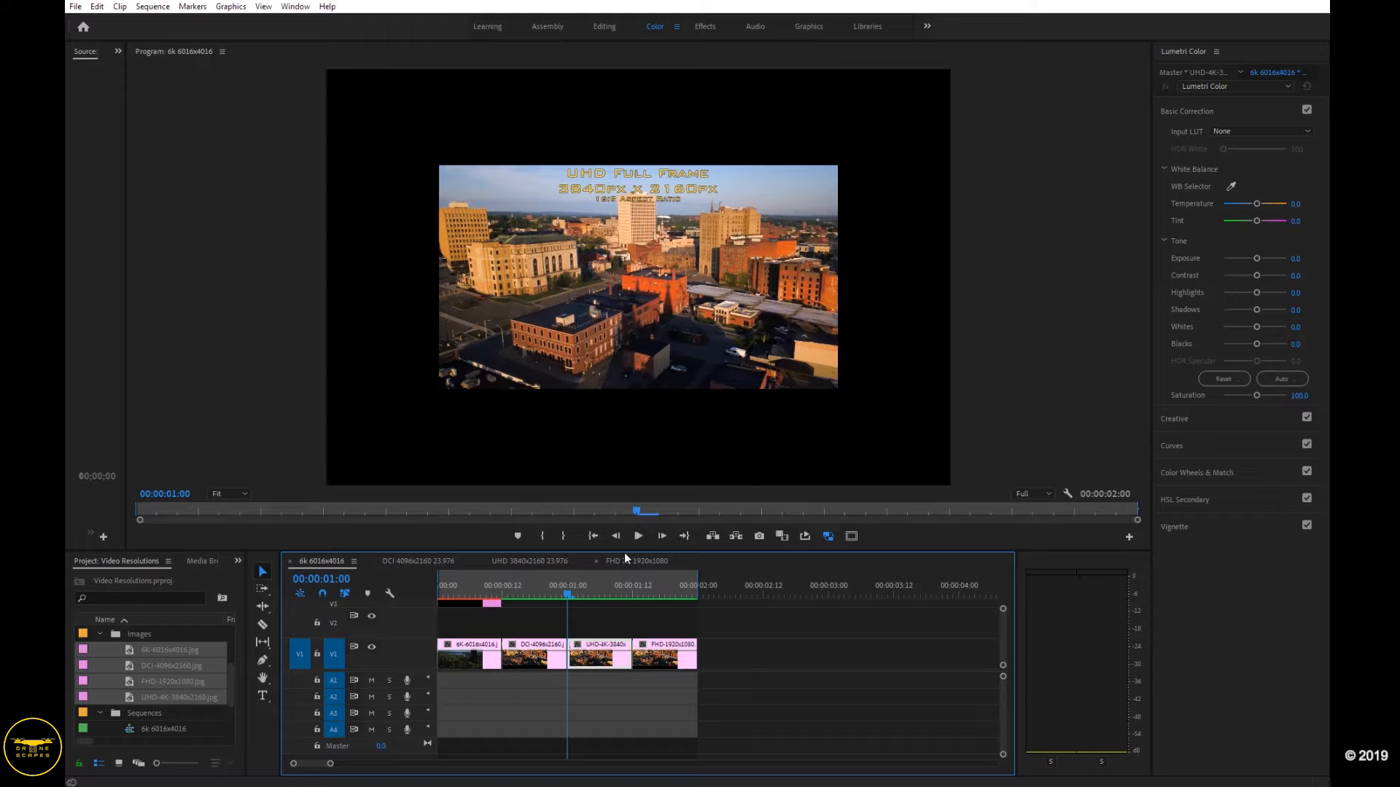
{"action": "key", "text": "Down"}
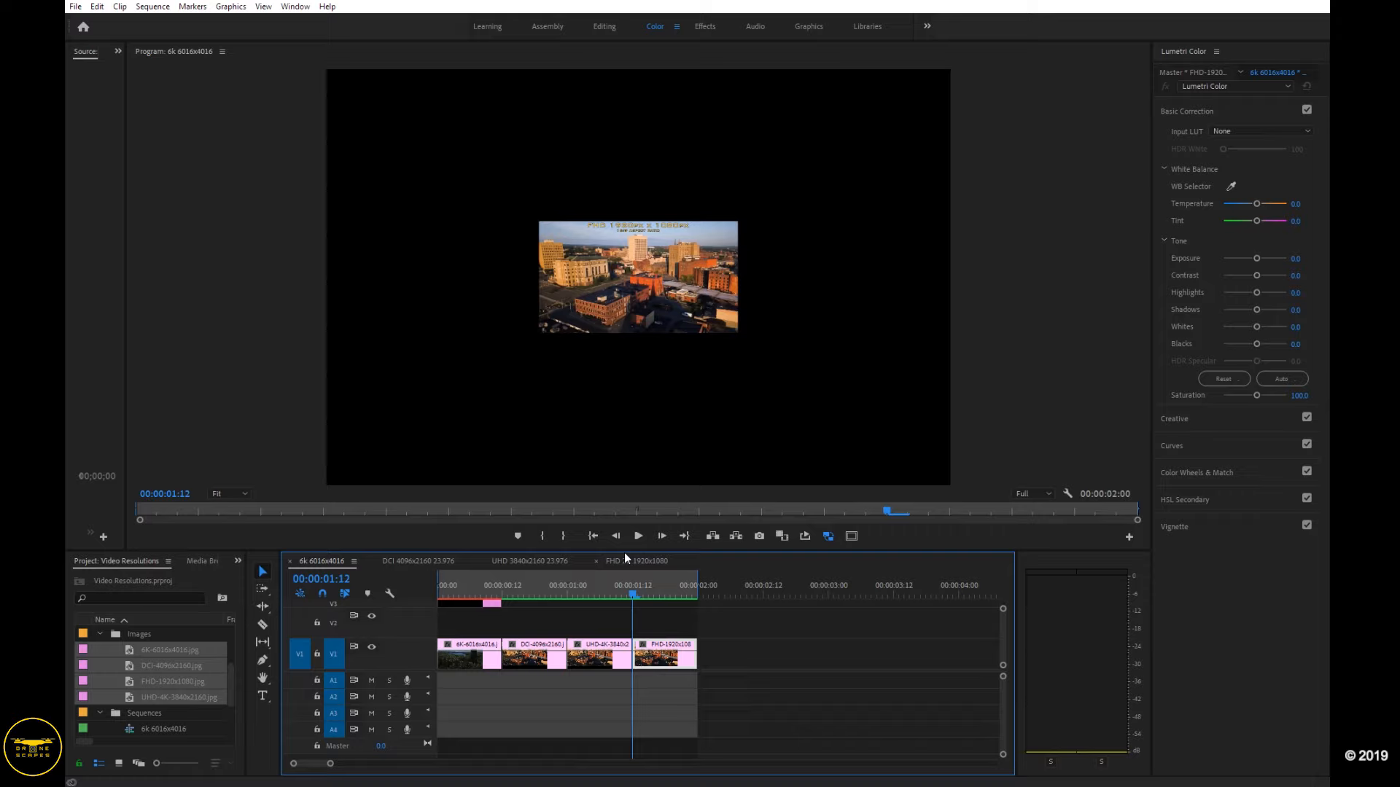
- Apply Set to Frame Size to the DCI, UHD and FHD clips on V1 of the 6K sequence
{"action": "key", "text": "Up"}
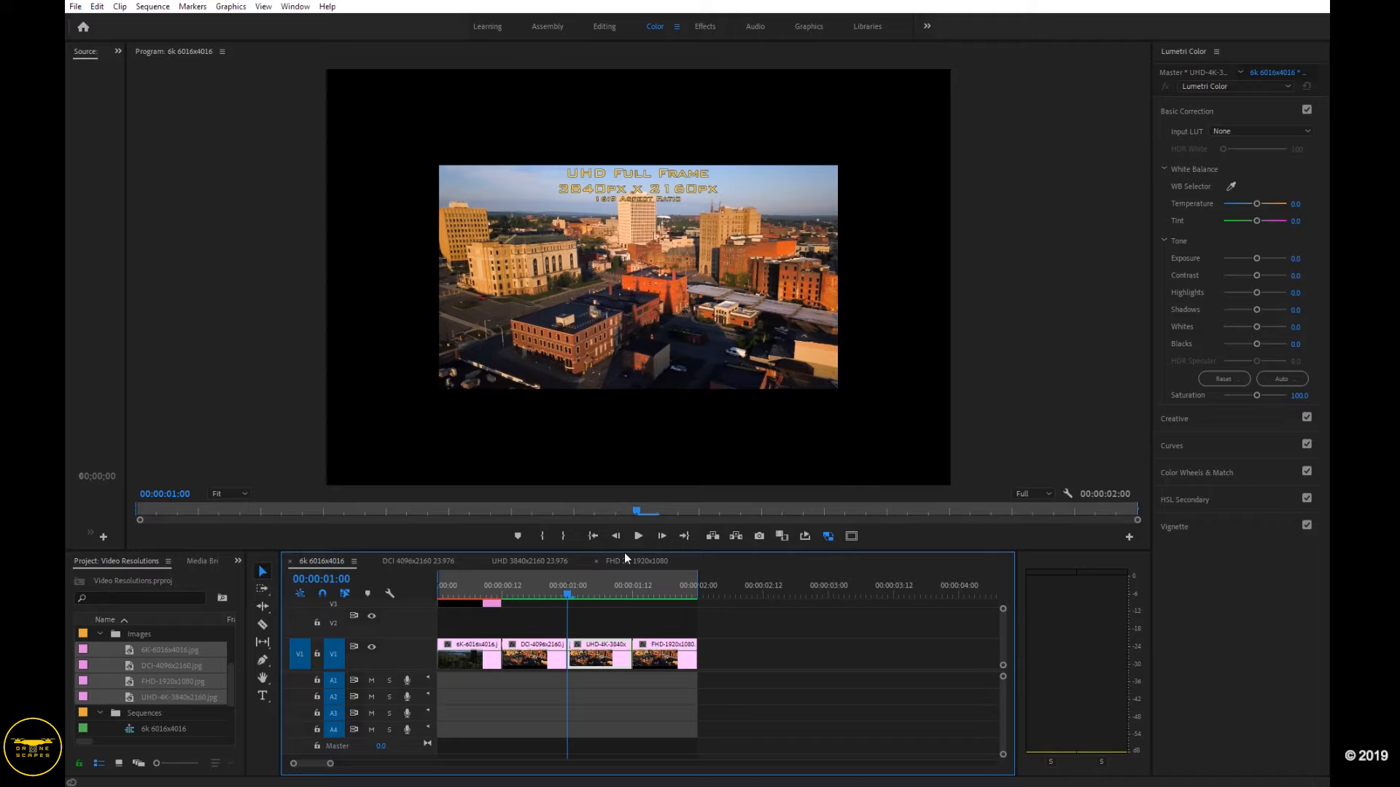
{"action": "key", "text": "Up"}
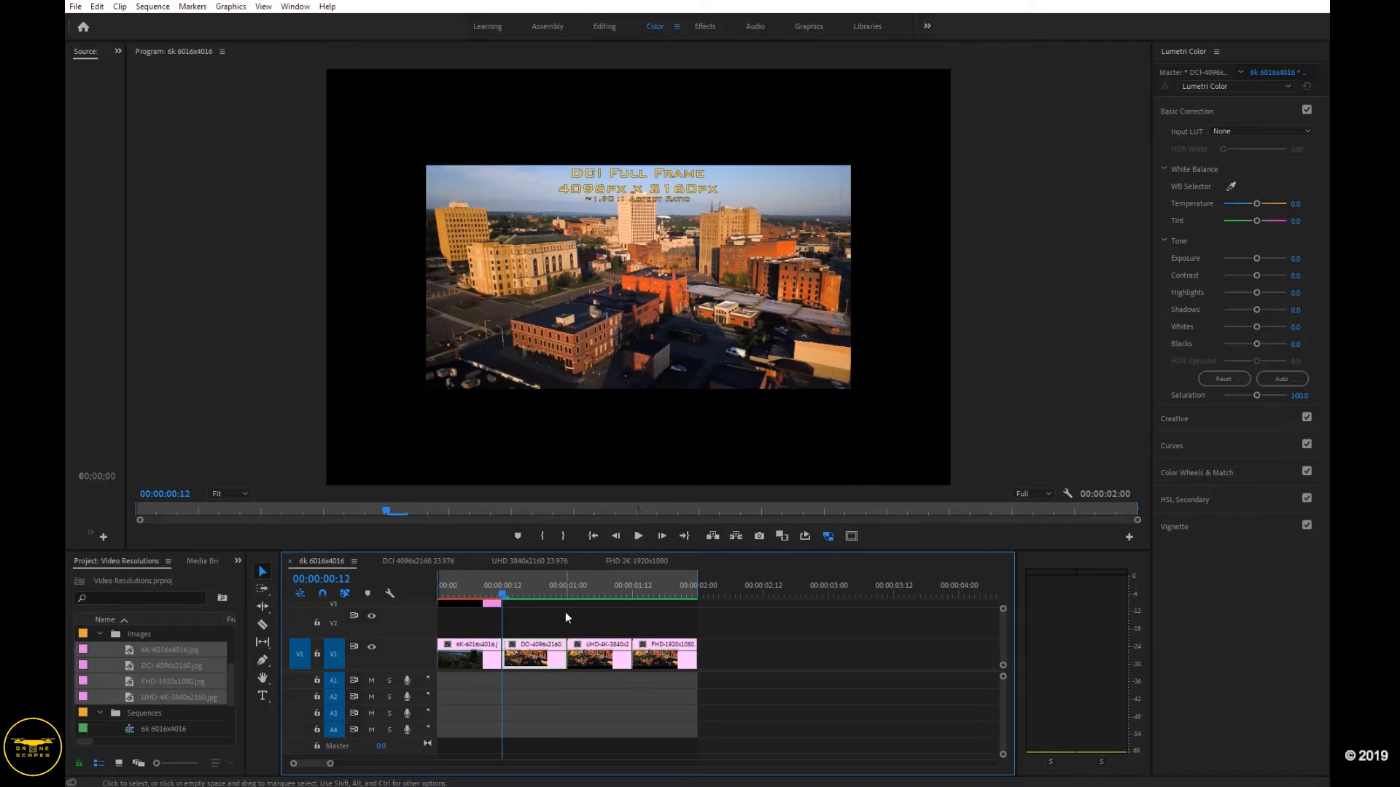
{"action": "right_click", "coordinate": [536, 653]}
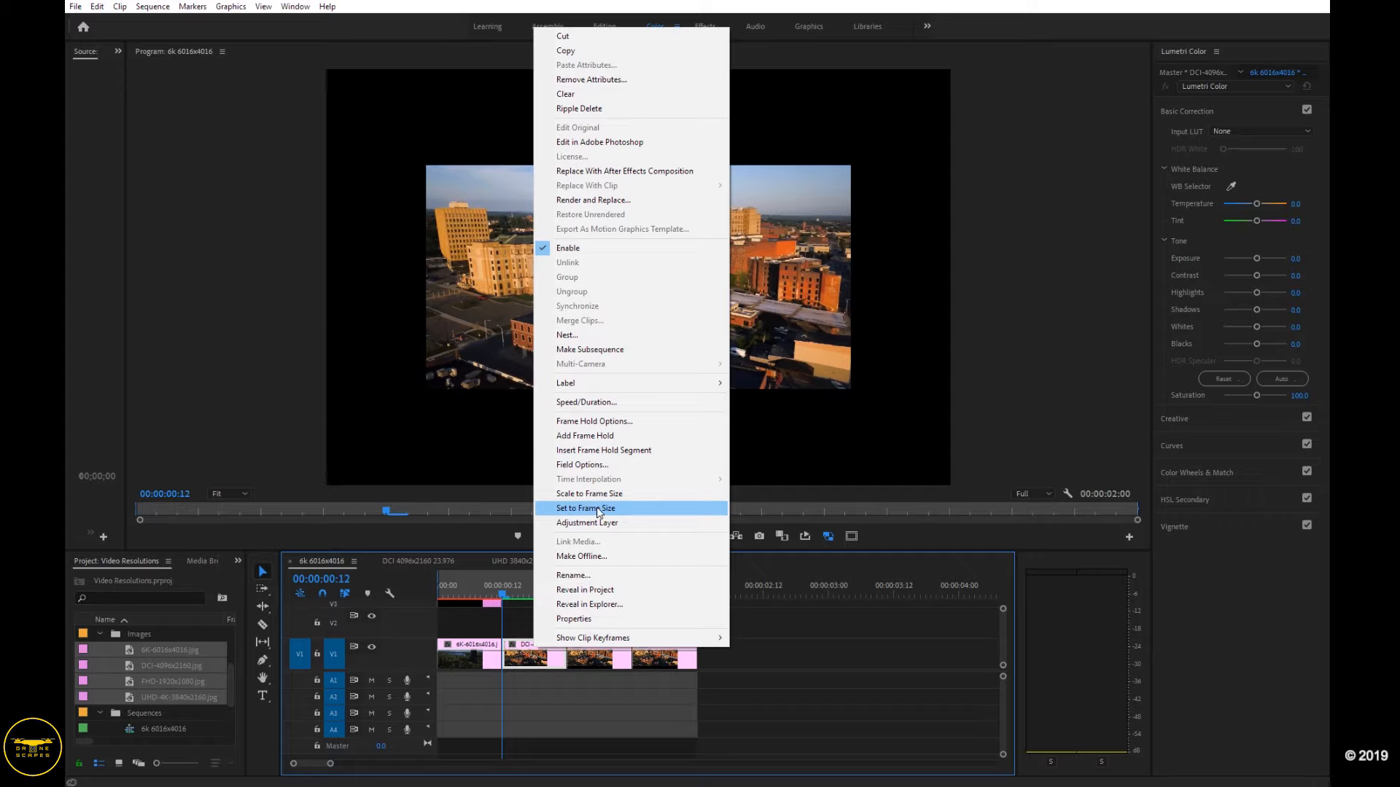
{"action": "left_click", "coordinate": [598, 511]}
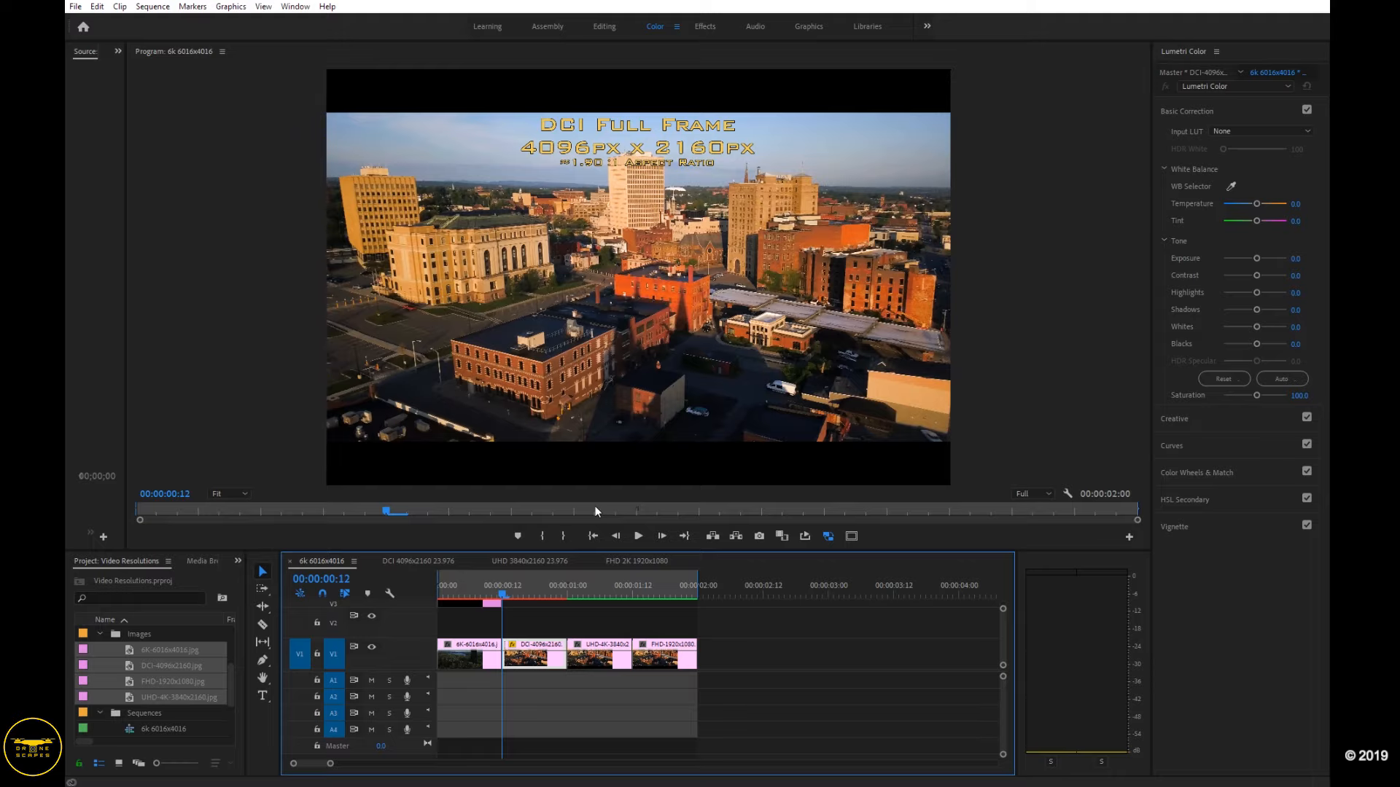
{"action": "key", "text": "Down"}
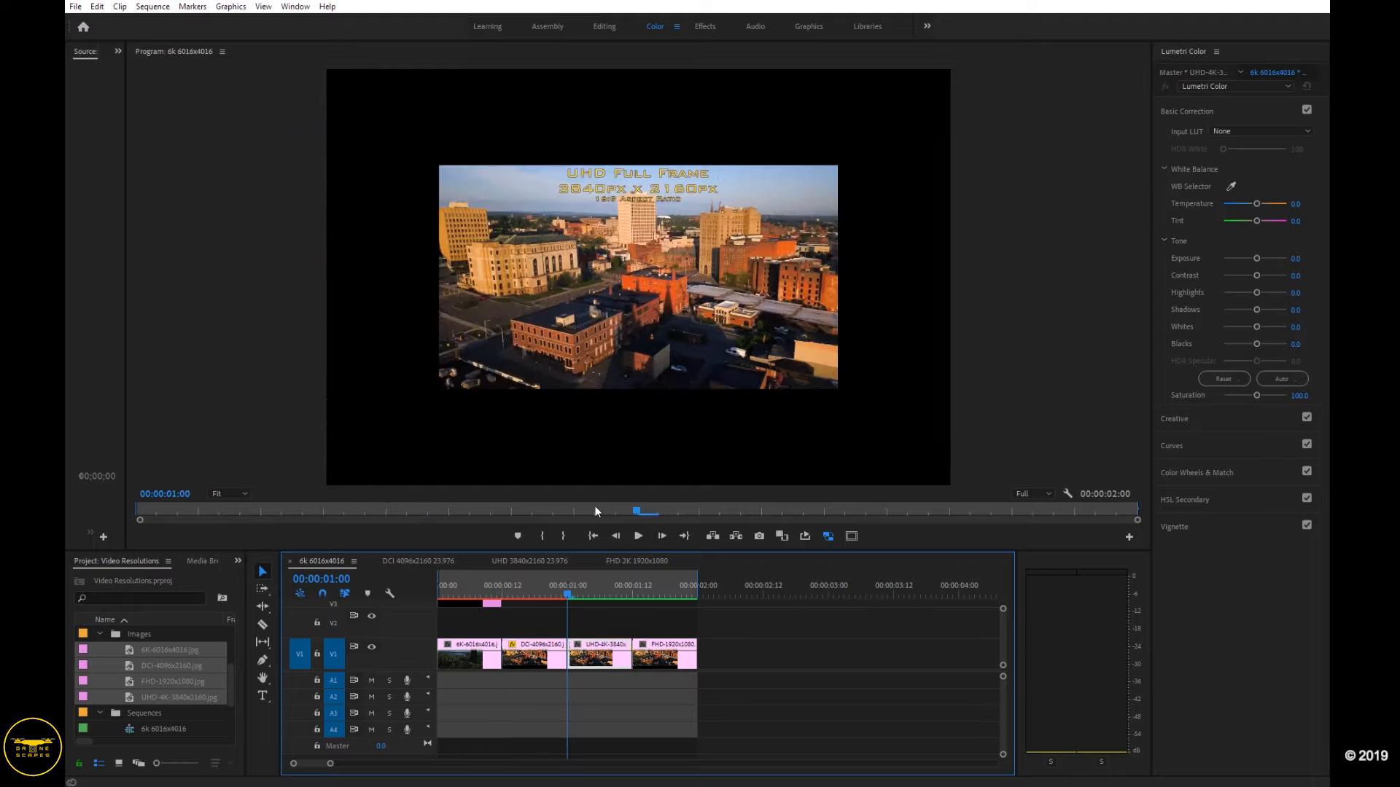
{"action": "right_click", "coordinate": [602, 658]}
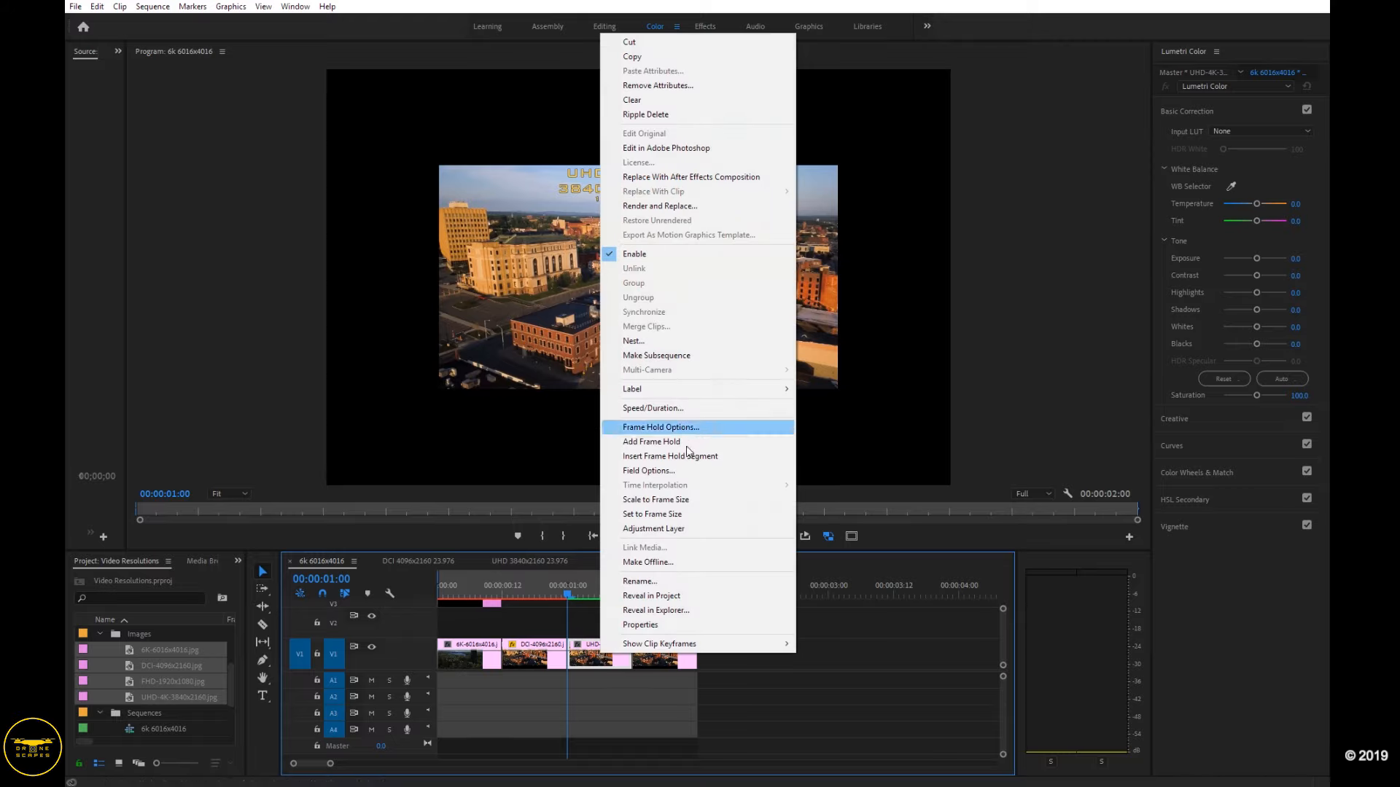
{"action": "left_click", "coordinate": [687, 513]}
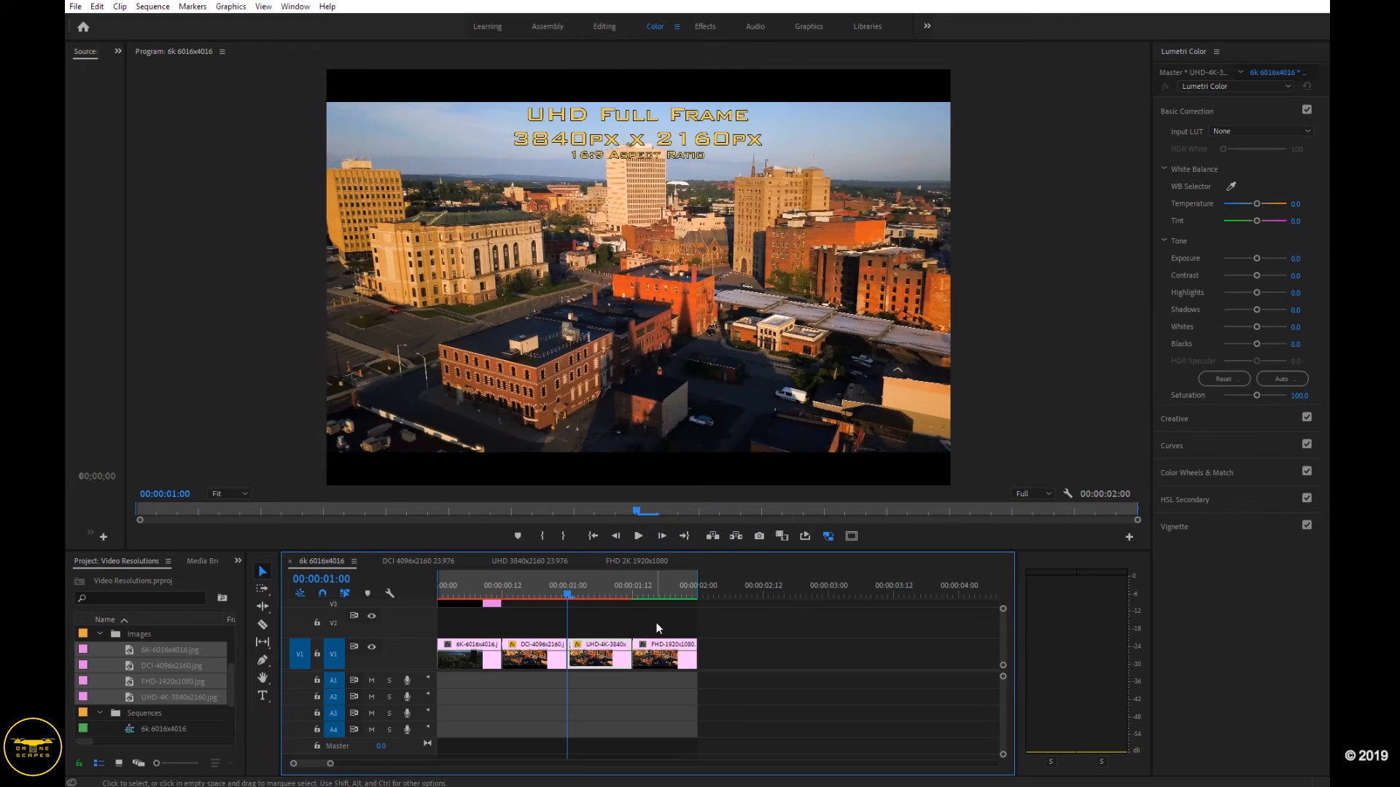
{"action": "key", "text": "Down"}
{"action": "right_click", "coordinate": [666, 652]}
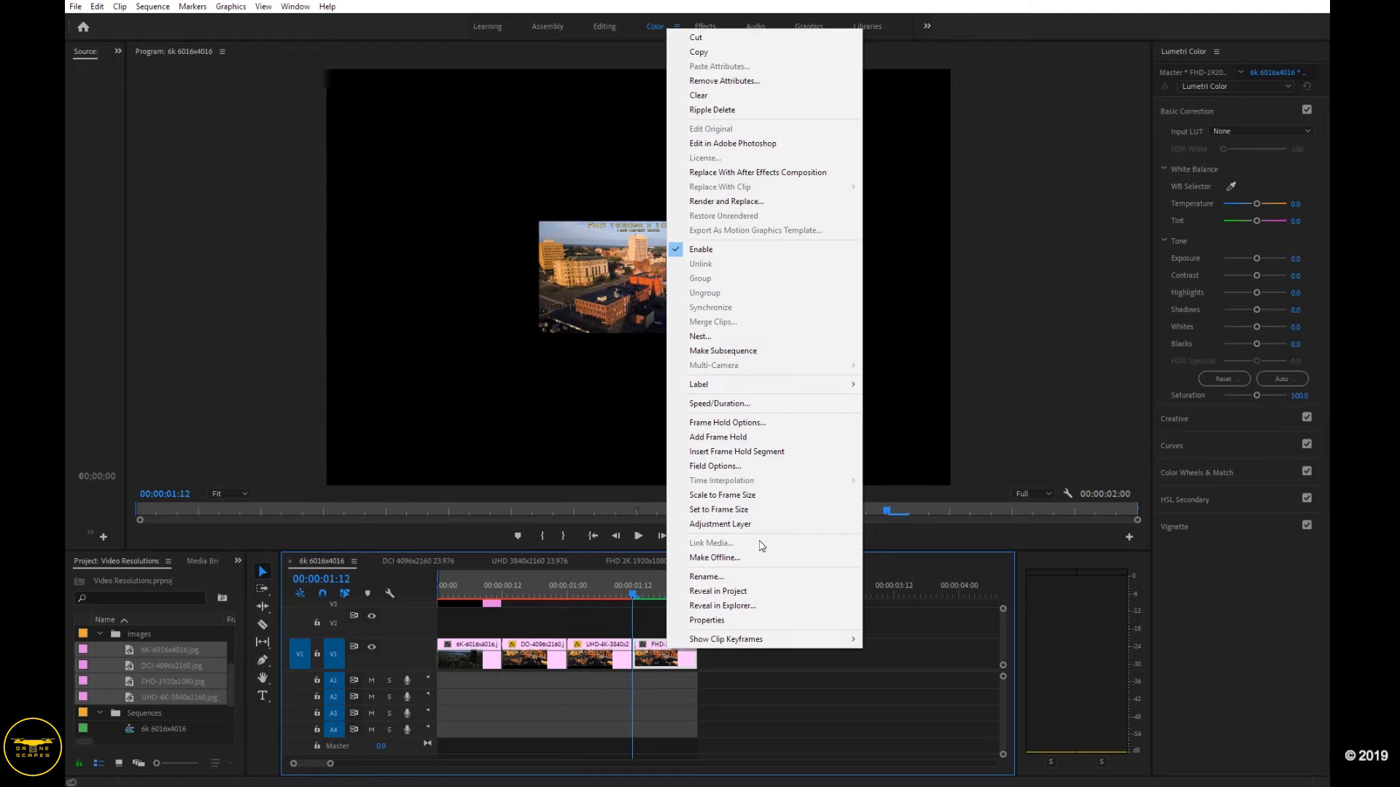
{"action": "left_click", "coordinate": [762, 510]}
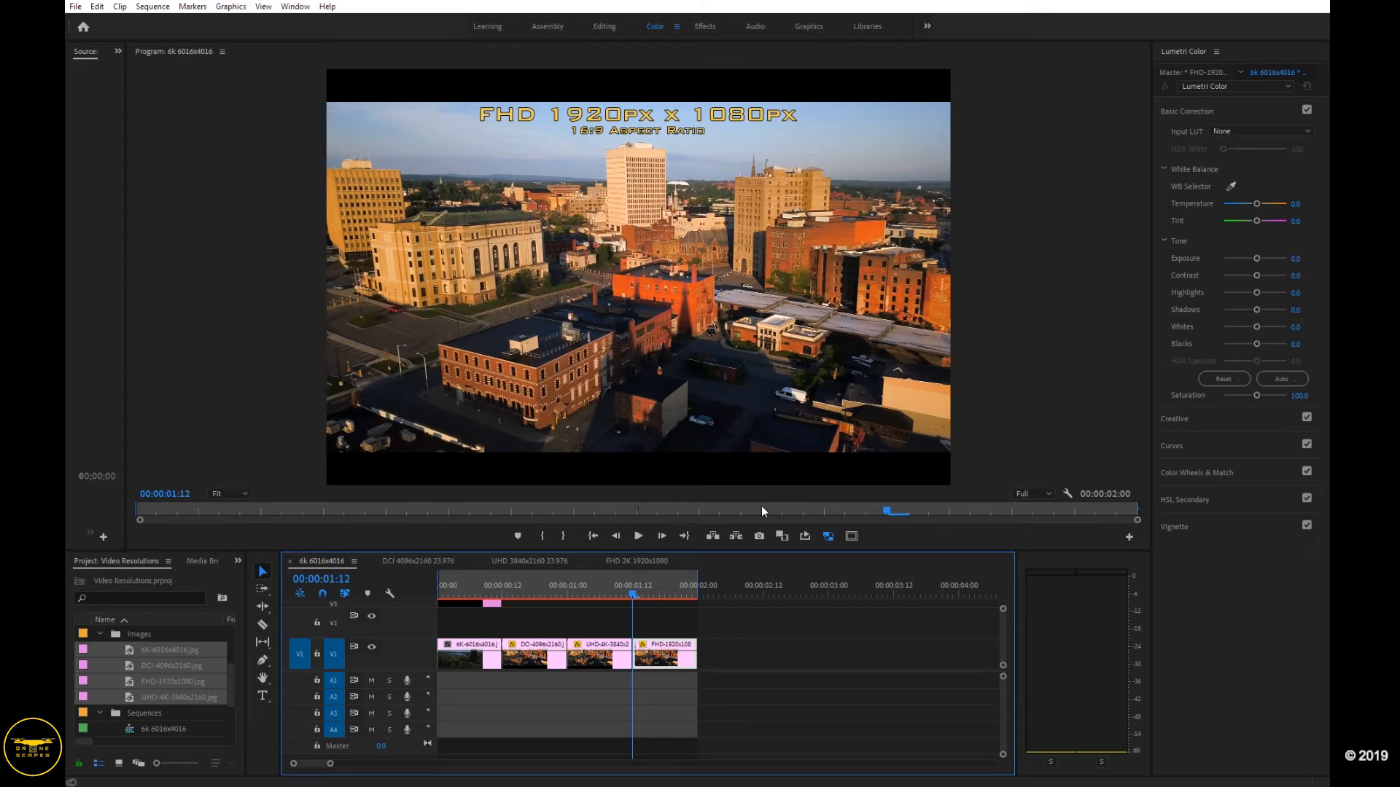
- Step back through the resized clips to compare how each one fills the 6K frame
{"action": "key", "text": "Up"}
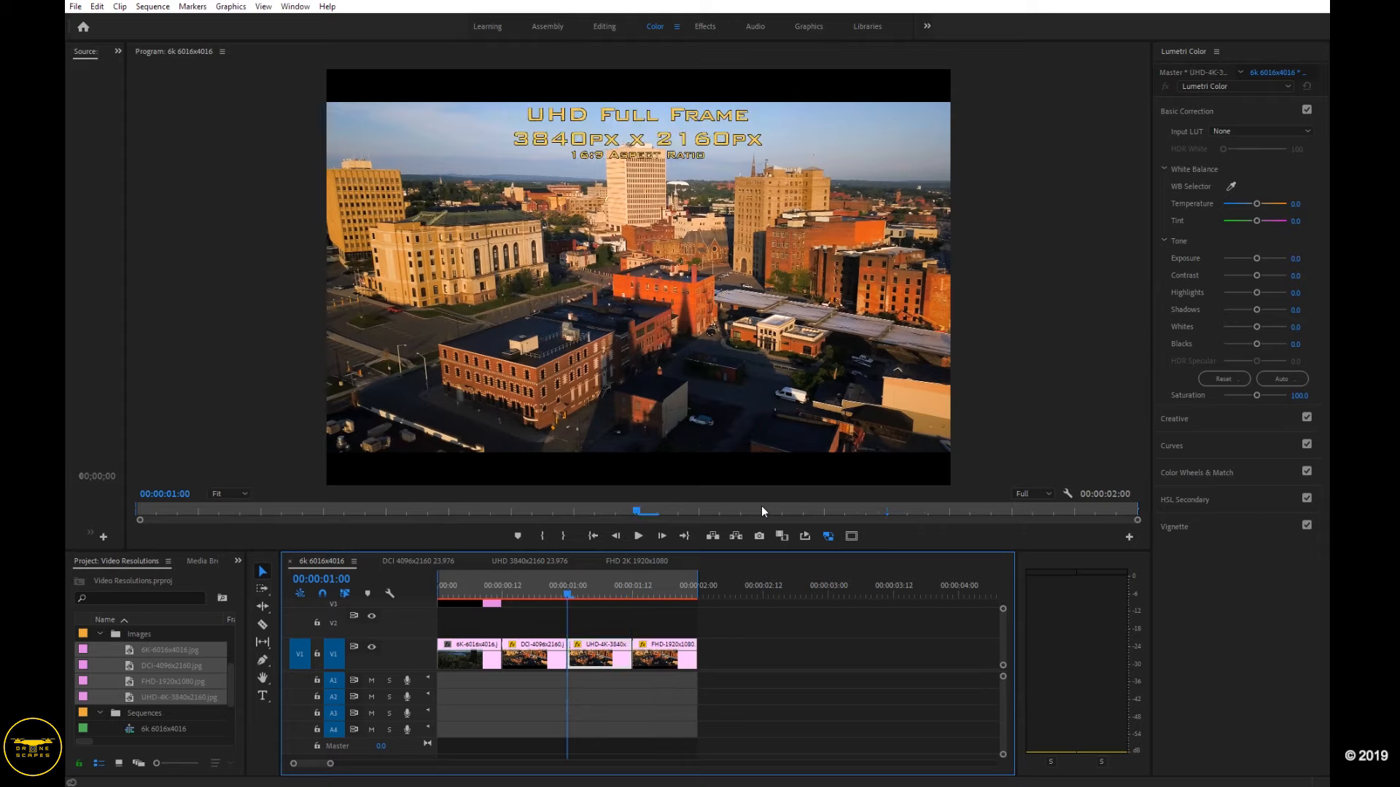
{"action": "key", "text": "Up"}
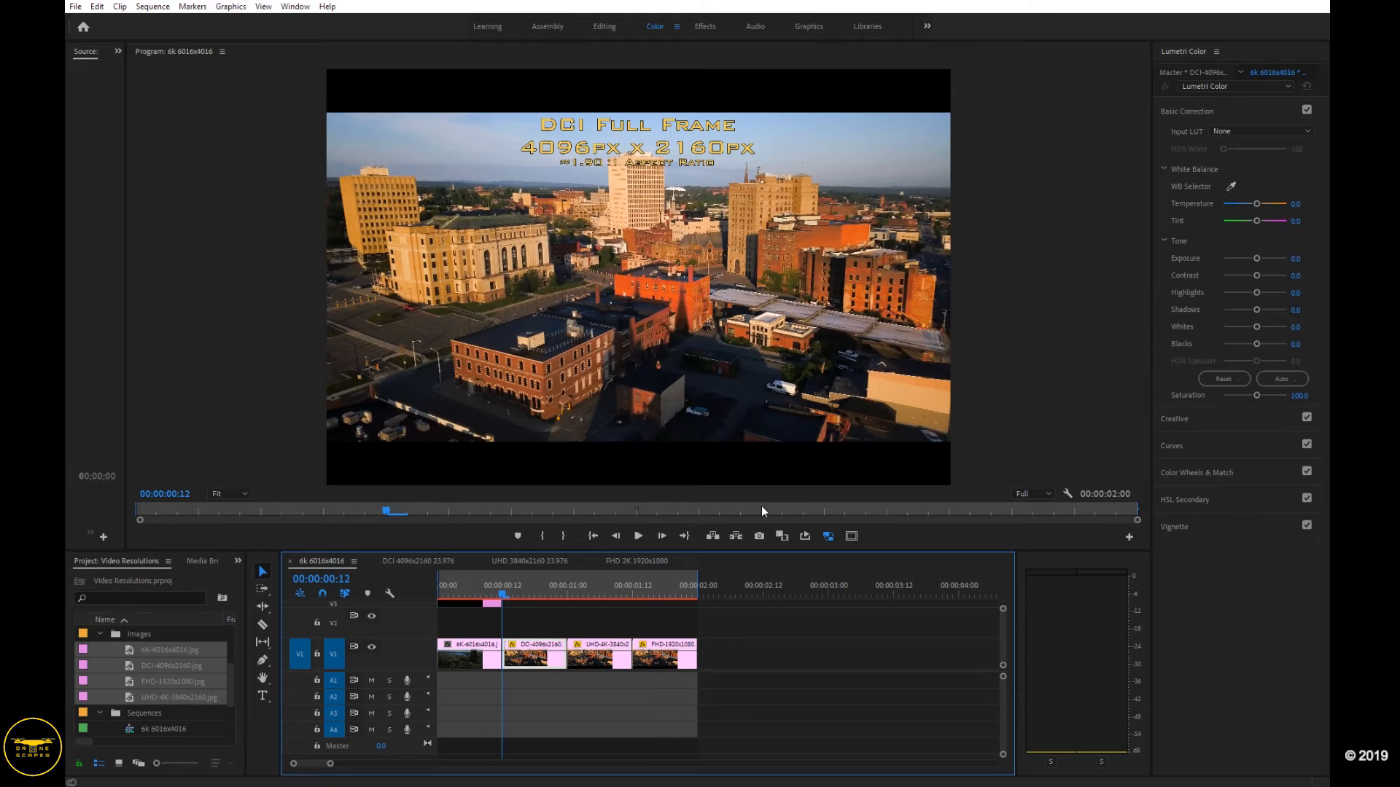
{"action": "key", "text": "Up"}
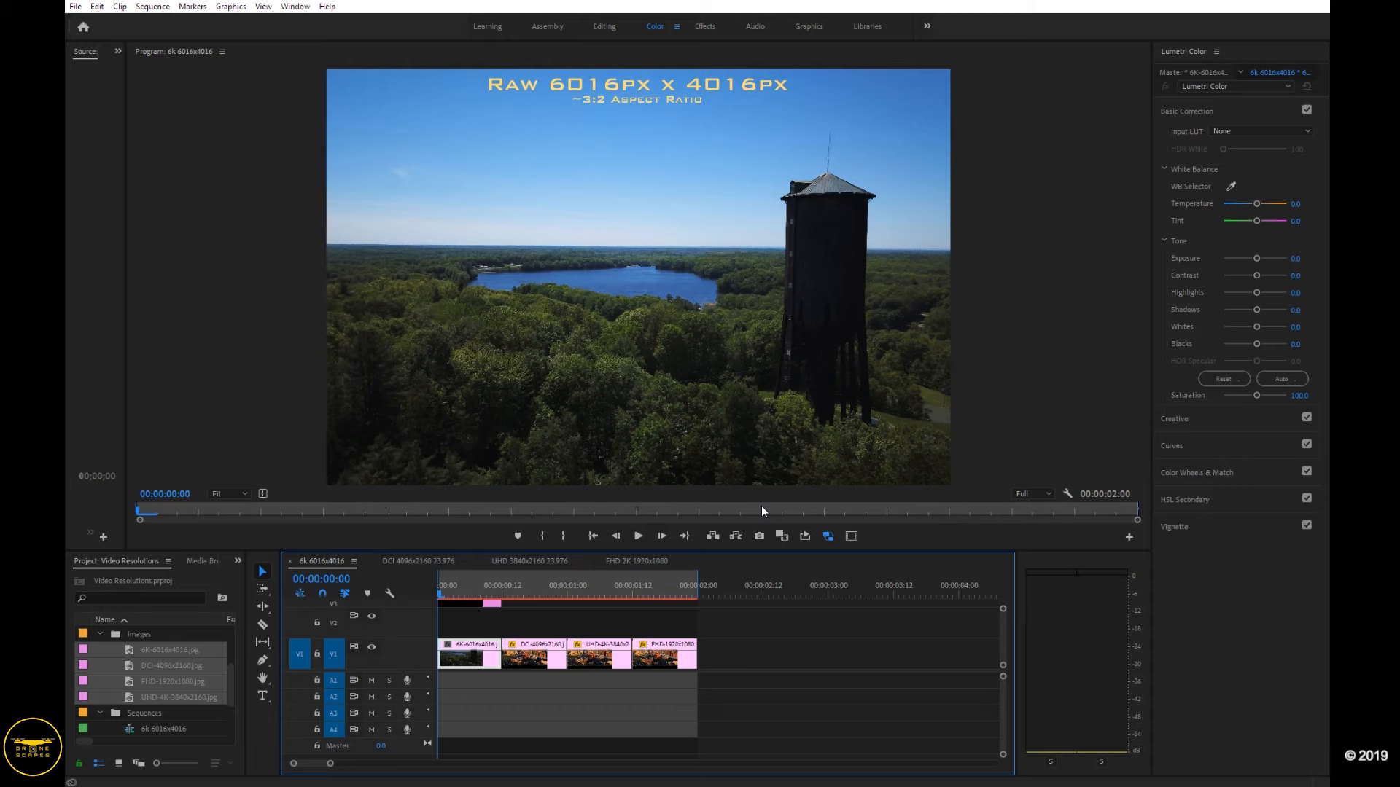
{"action": "key", "text": "Down"}
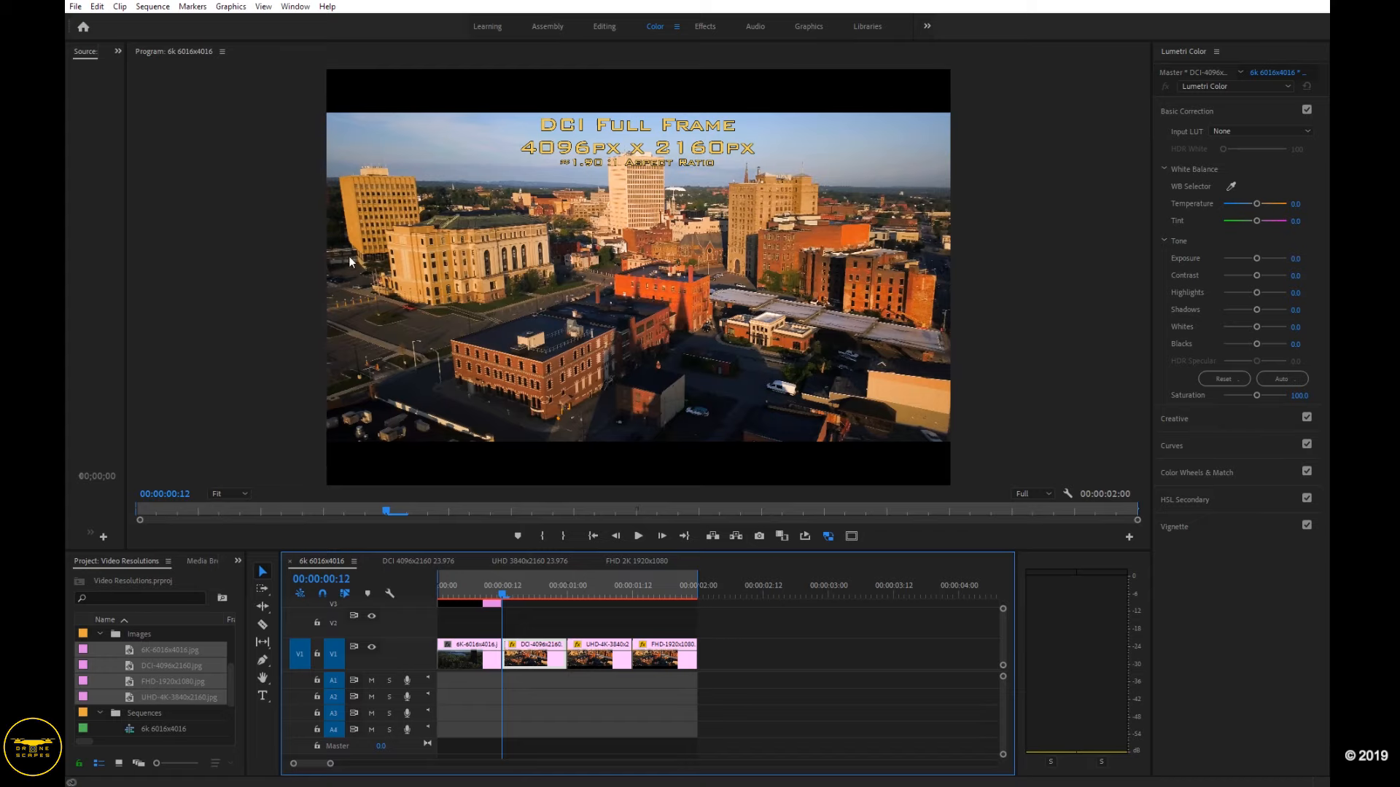
- Examine the Motion position and scale values of the DCI and 6K clips in the Editing workspace
{"action": "left_click_drag", "start_coordinate": [127, 155], "coordinate": [231, 155]}
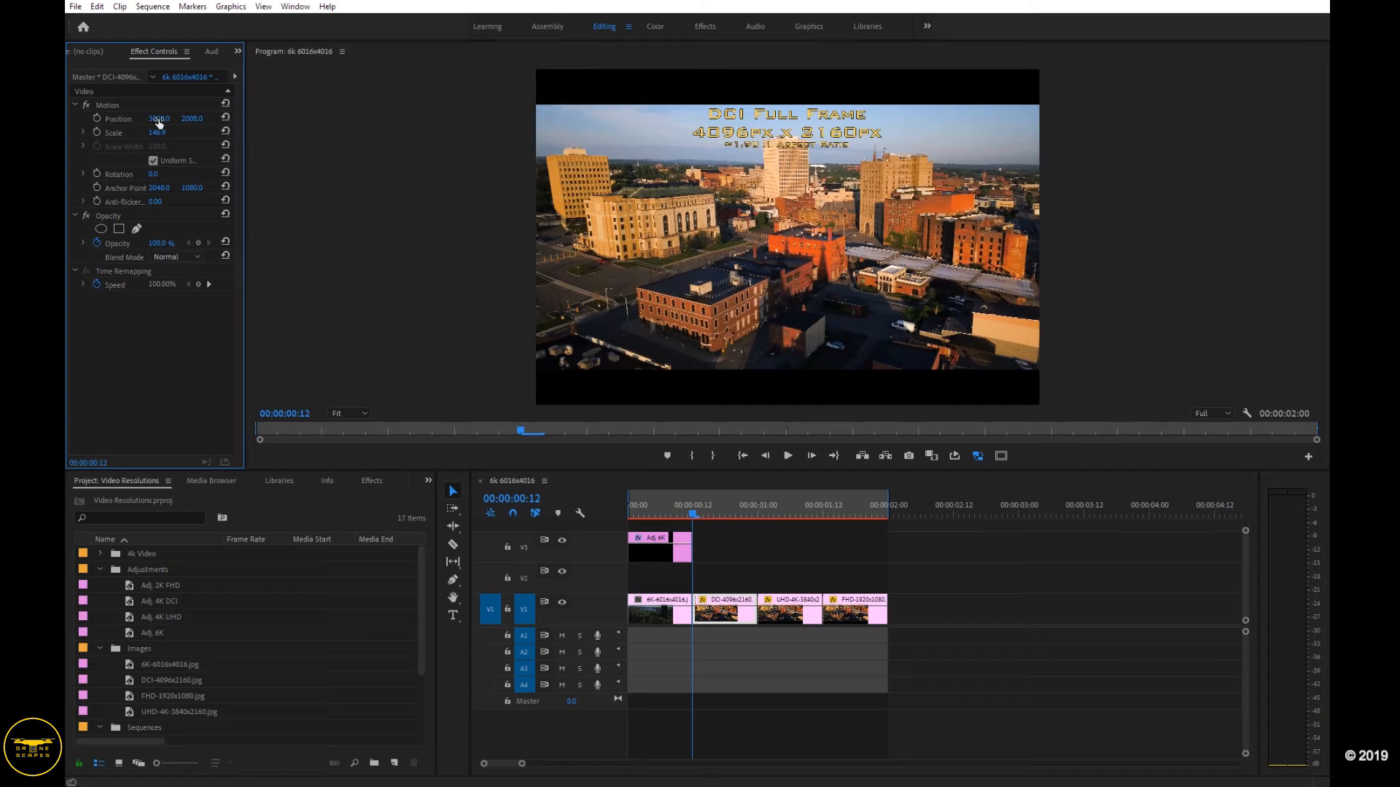
{"action": "left_click_drag", "start_coordinate": [154, 135], "coordinate": [184, 135]}
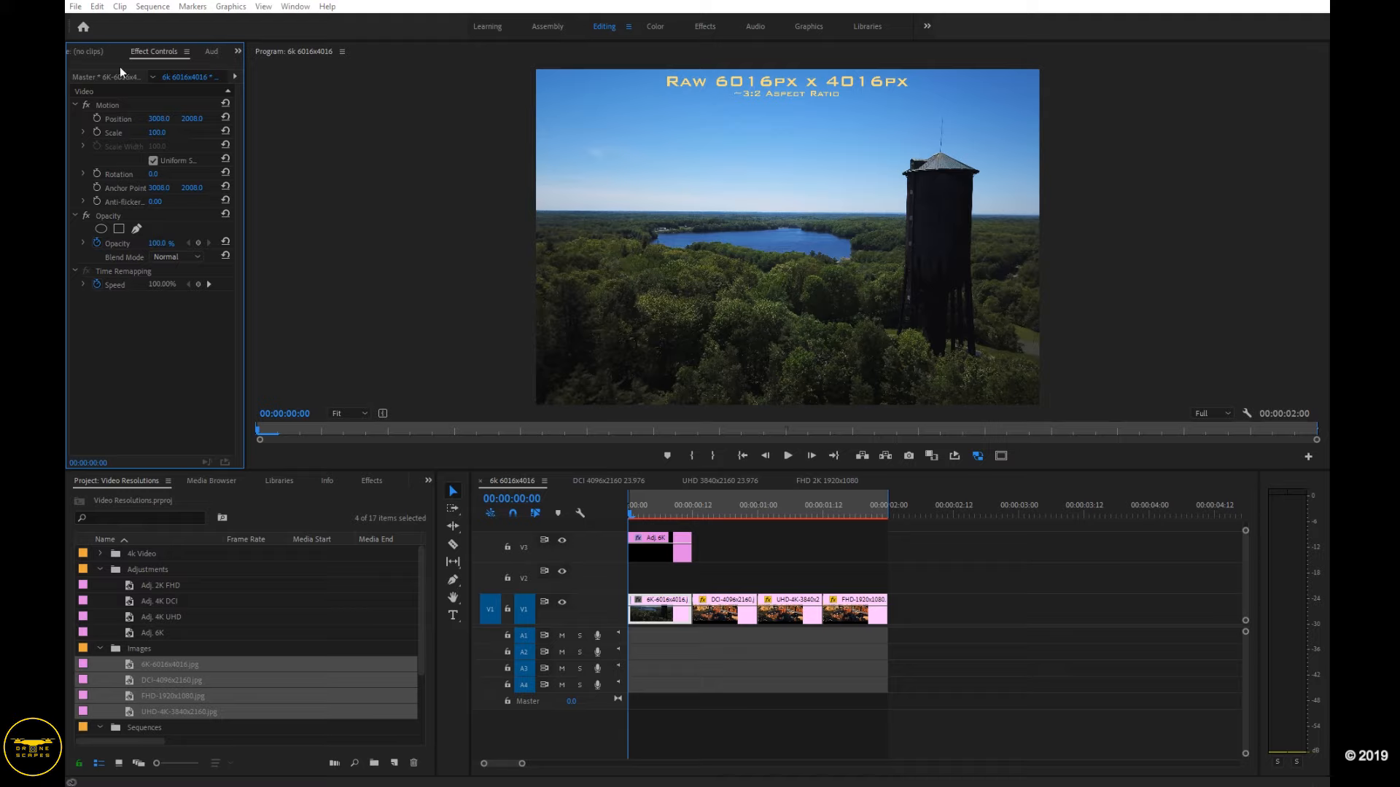
{"action": "key", "text": "Right"}
{"action": "left_click", "coordinate": [718, 613]}
{"action": "left_click", "coordinate": [656, 613]}
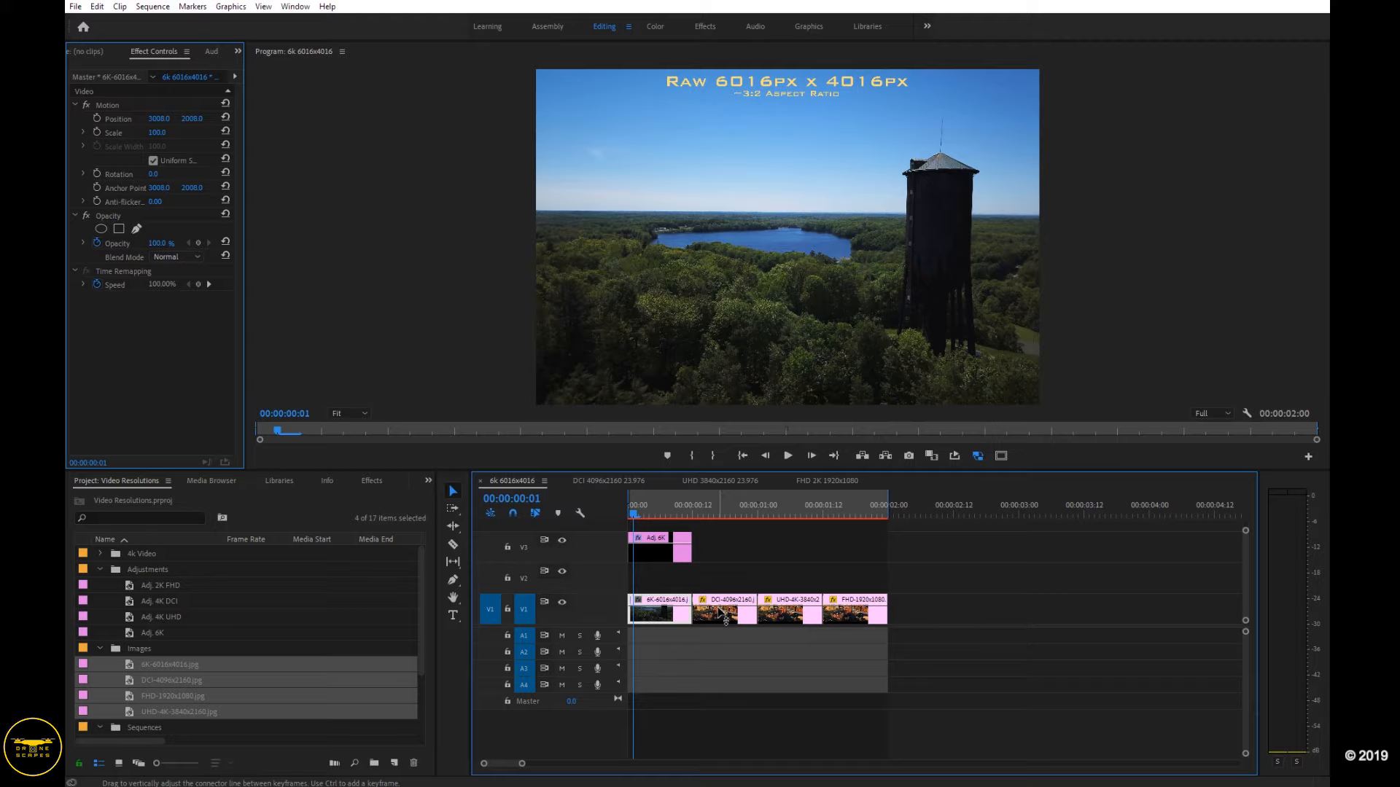
- Set the Default Media Scaling preference to Set to frame size and apply it
{"action": "left_click", "coordinate": [98, 7]}
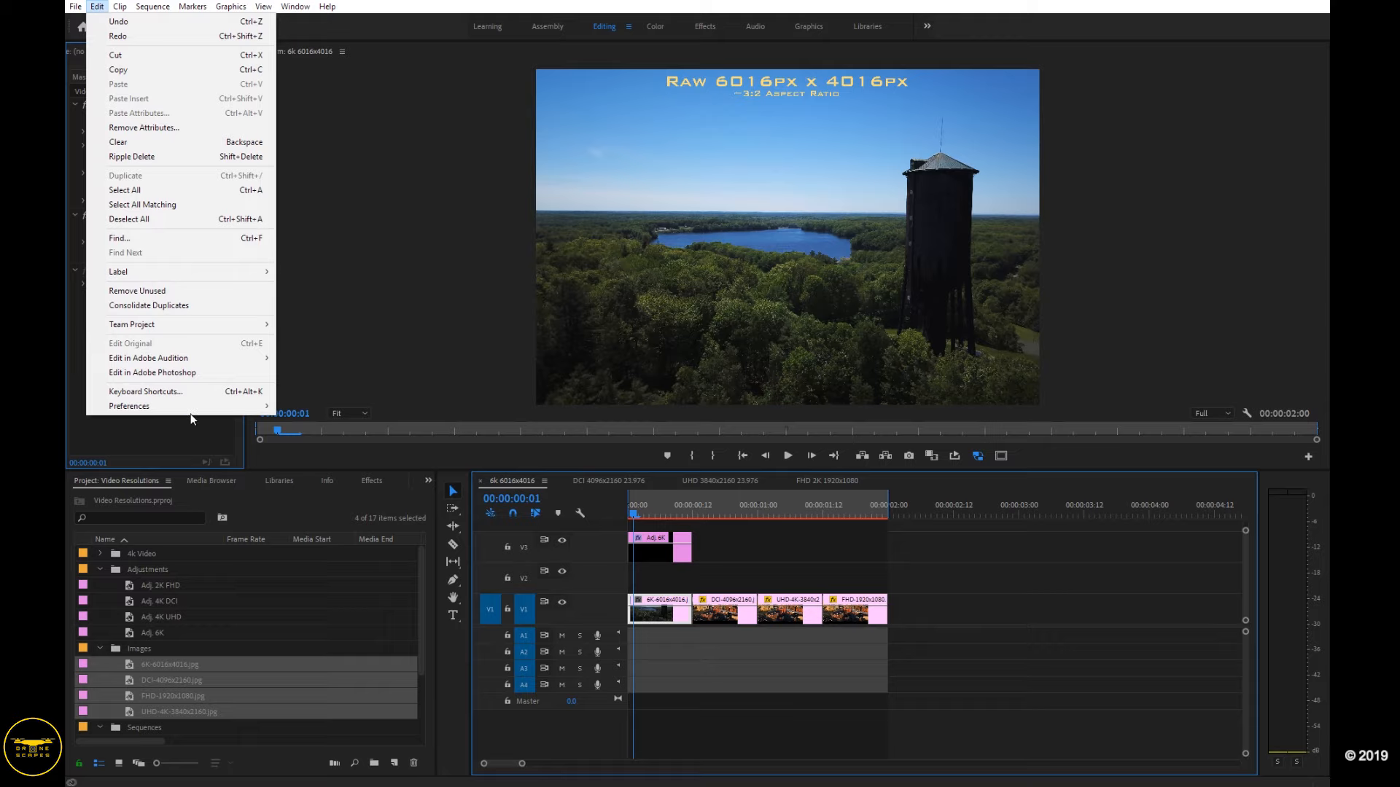
{"action": "mouse_move", "coordinate": [194, 414]}
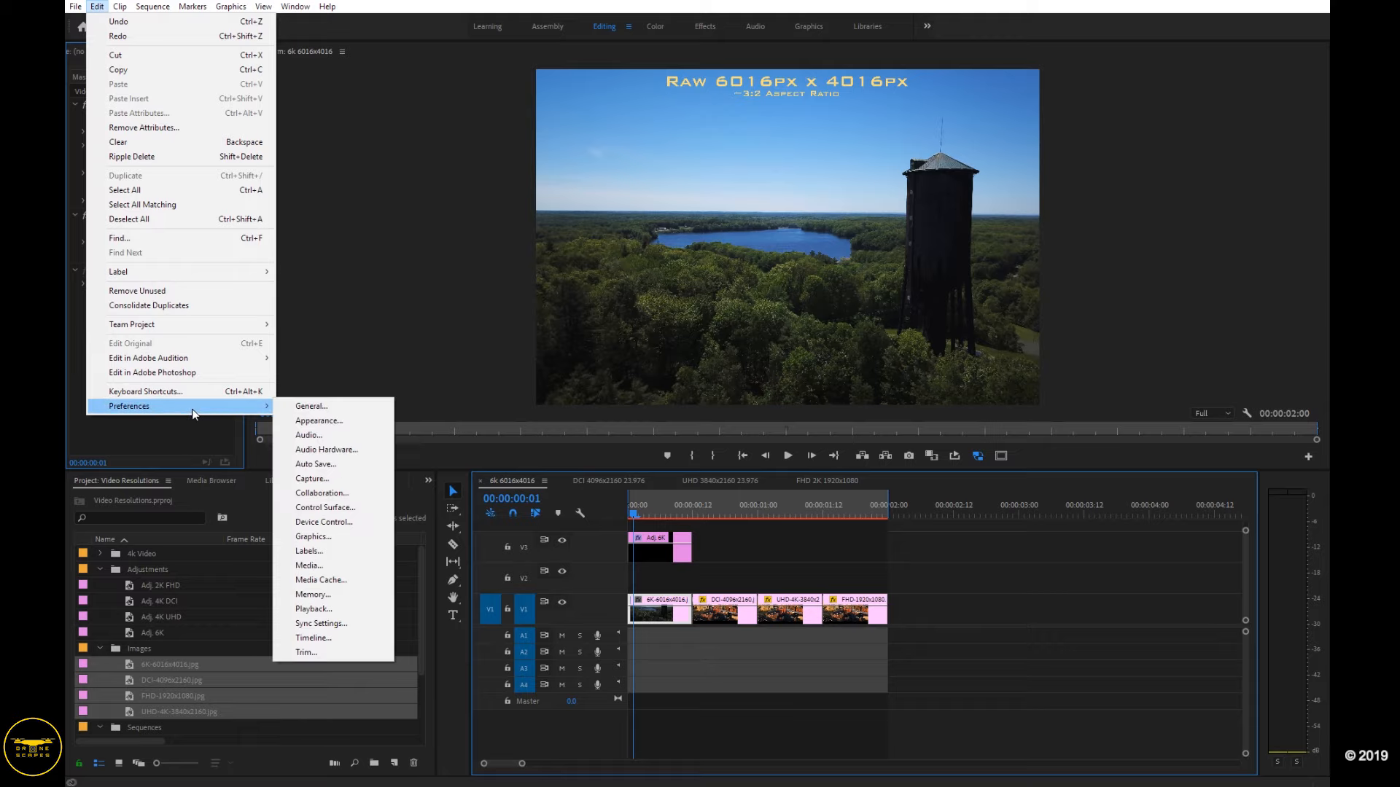
{"action": "left_click", "coordinate": [331, 567]}
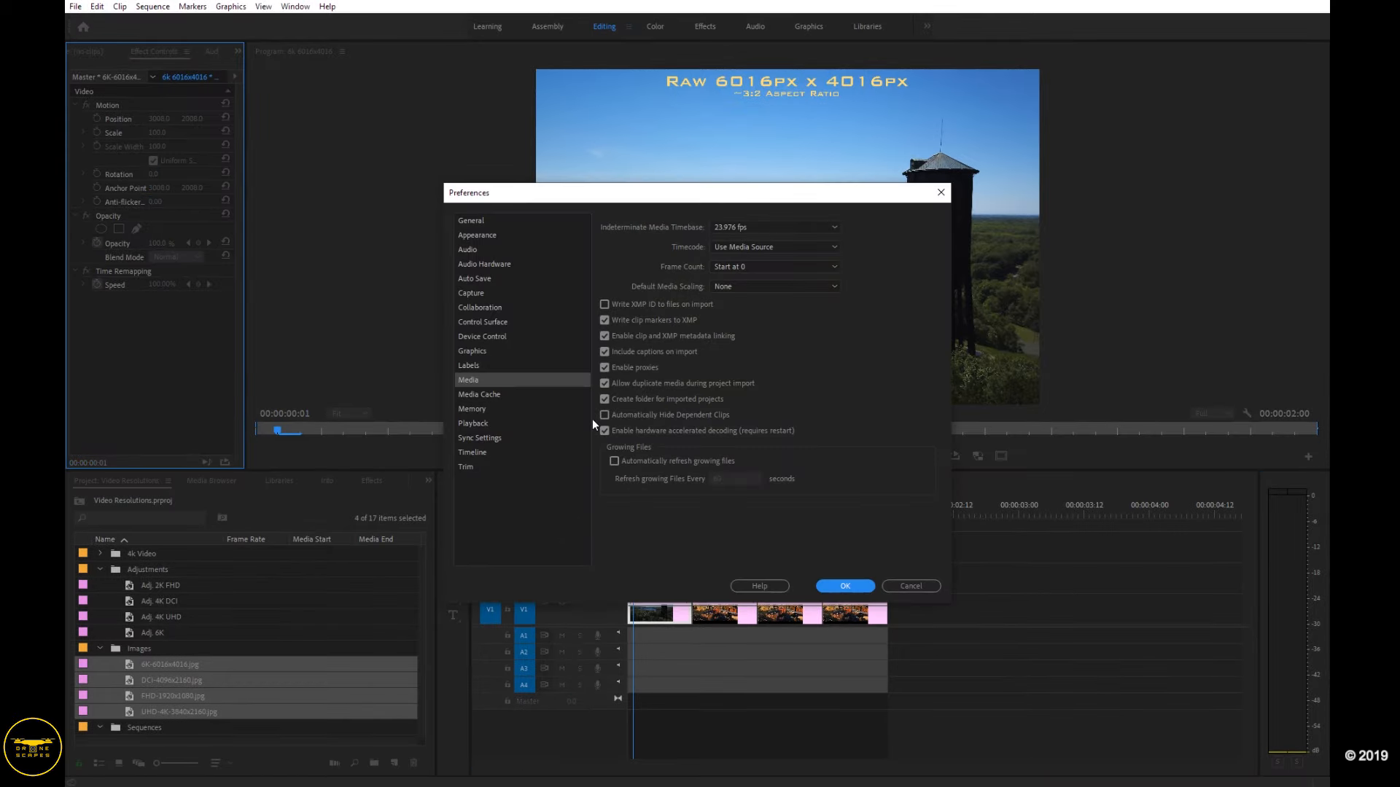
{"action": "left_click", "coordinate": [768, 286]}
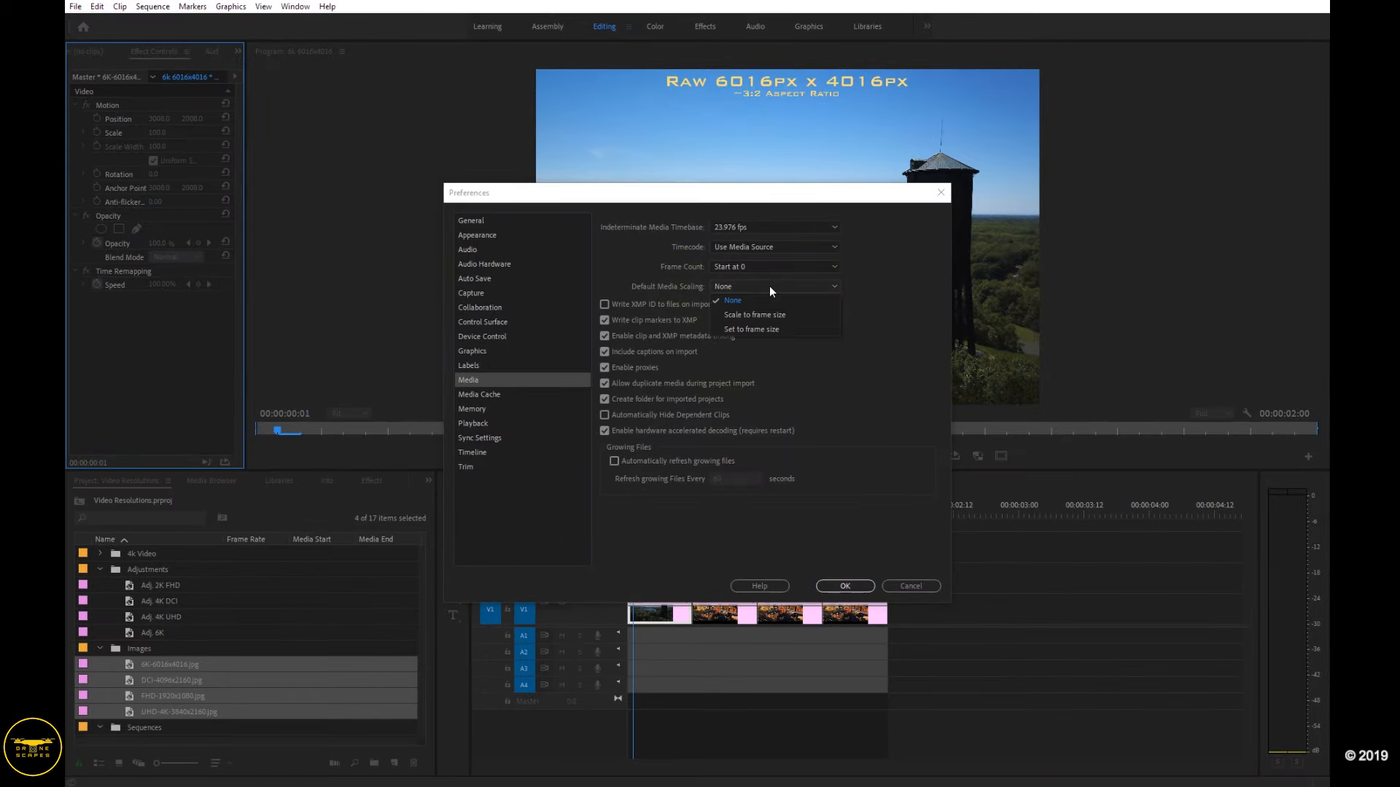
{"action": "left_click", "coordinate": [780, 329]}
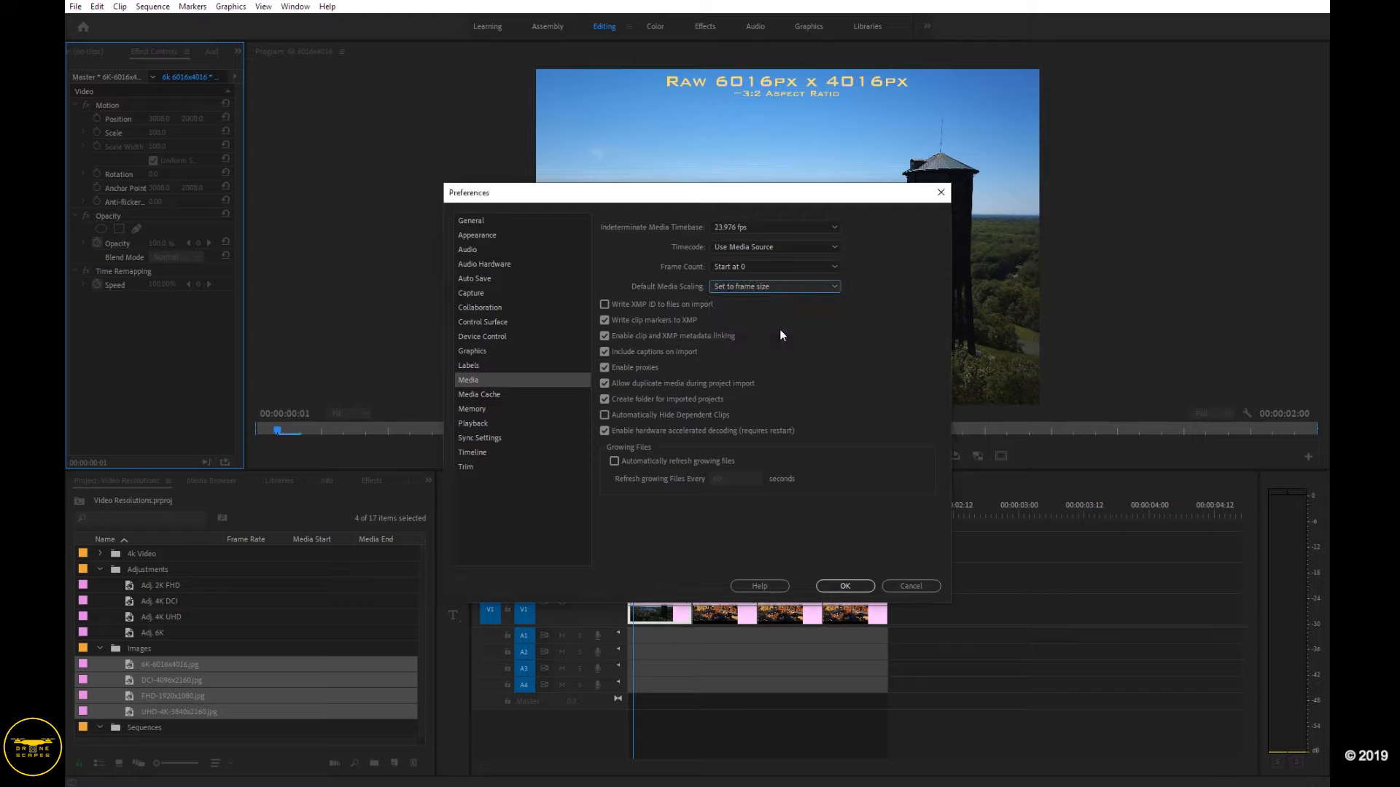
{"action": "left_click", "coordinate": [863, 591]}
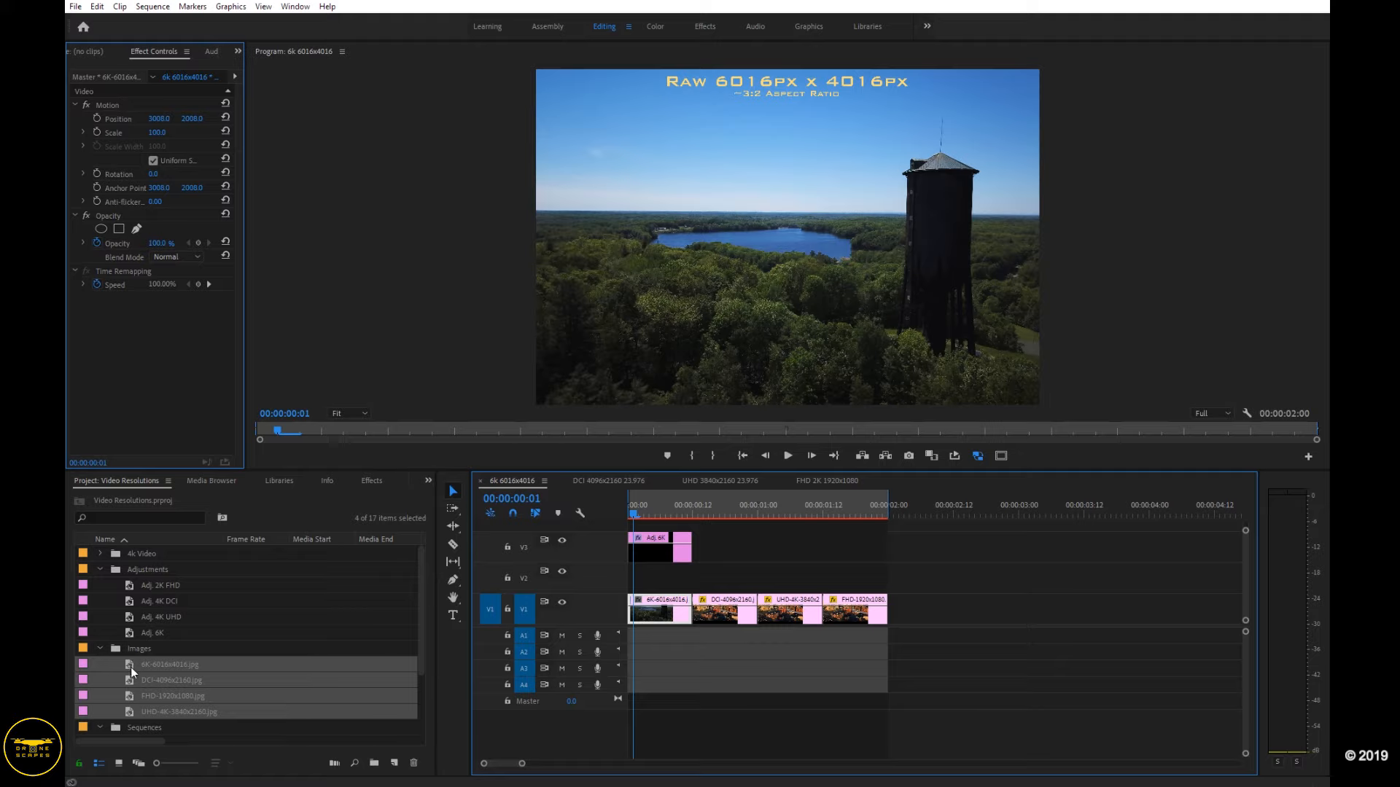
- Add the four selected images to V2 at the start of the 6K sequence and turn off V1's track output
{"action": "left_click_drag", "start_coordinate": [130, 667], "coordinate": [659, 578]}
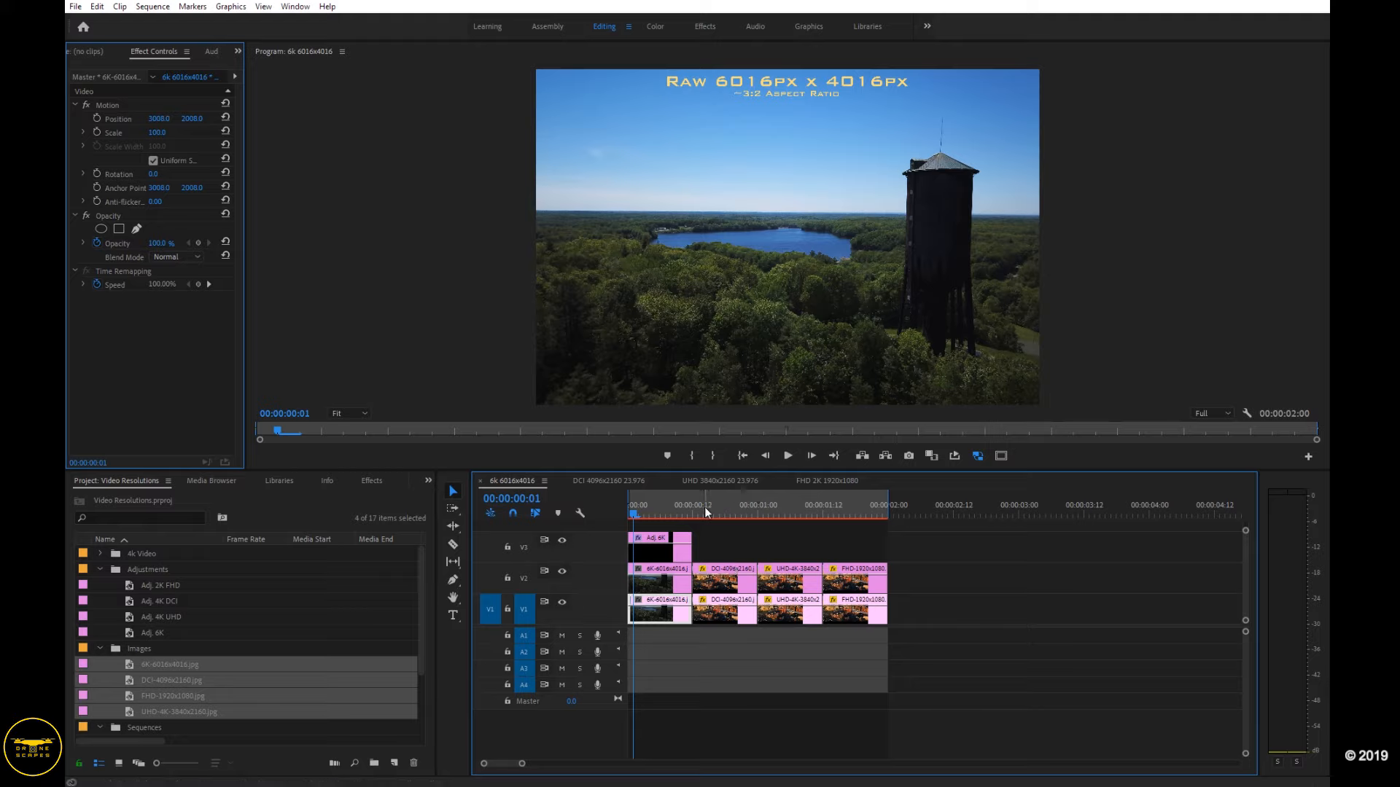
{"action": "left_click", "coordinate": [653, 576]}
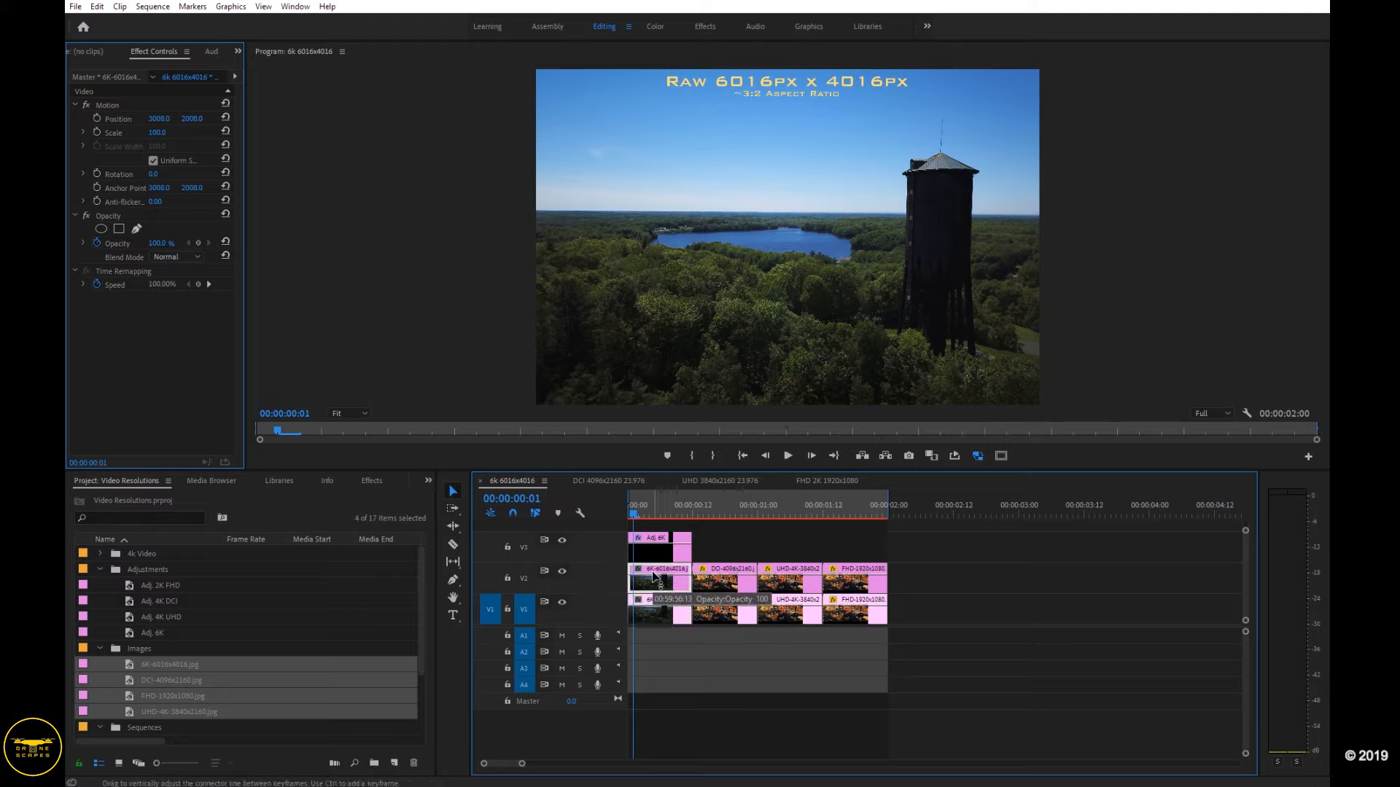
{"action": "key", "text": "Down"}
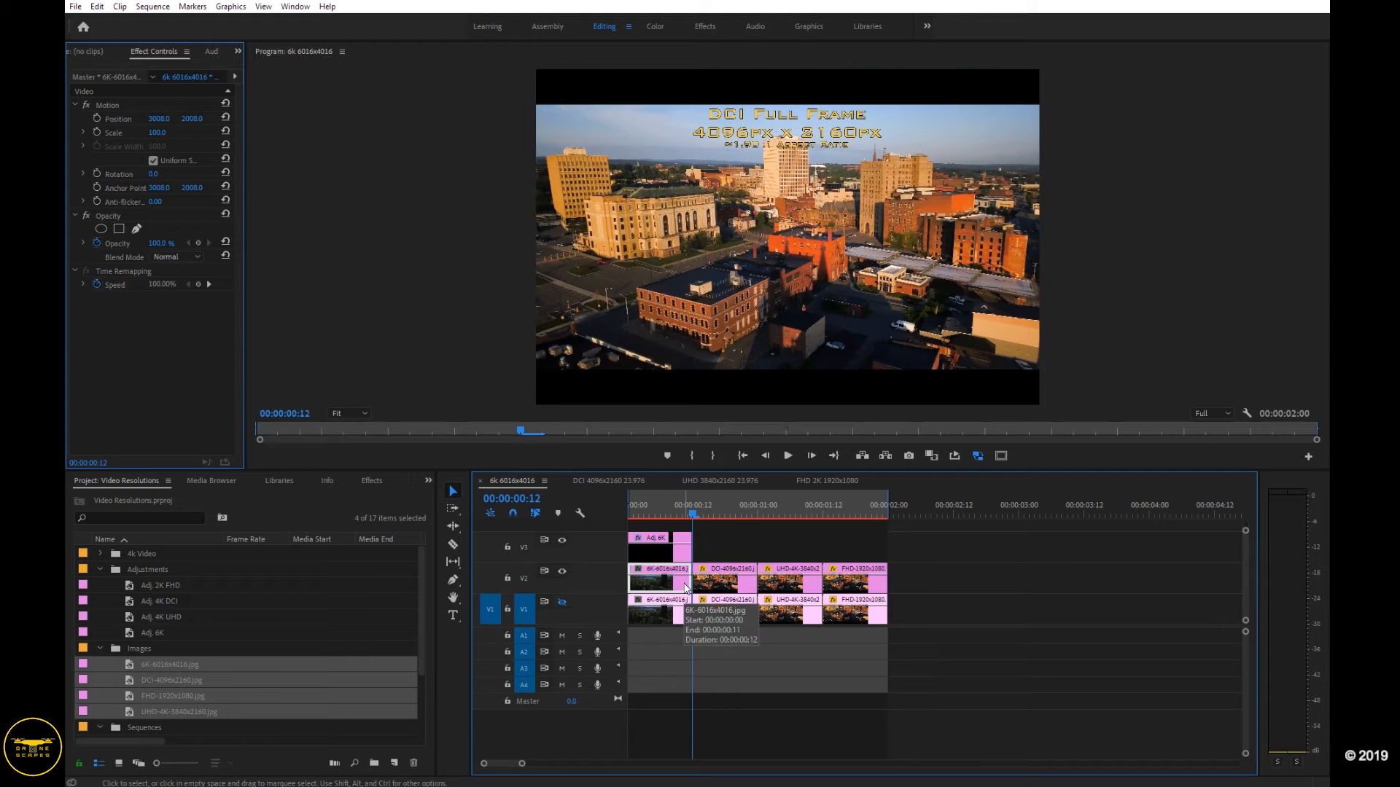
- Step through the clips with V1 hidden to check how the new V2 images fit the 6K frame
{"action": "key", "text": "Down"}
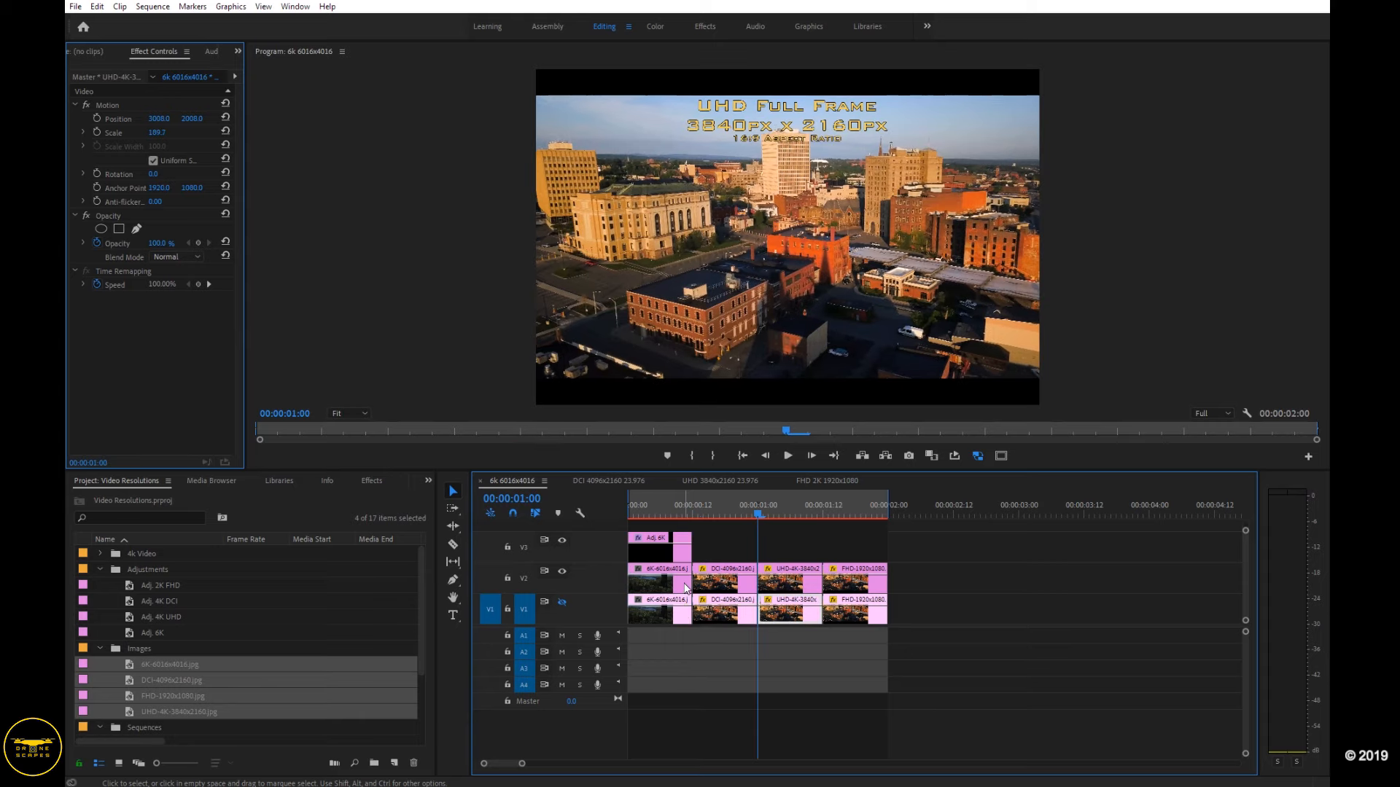
{"action": "key", "text": "Down"}
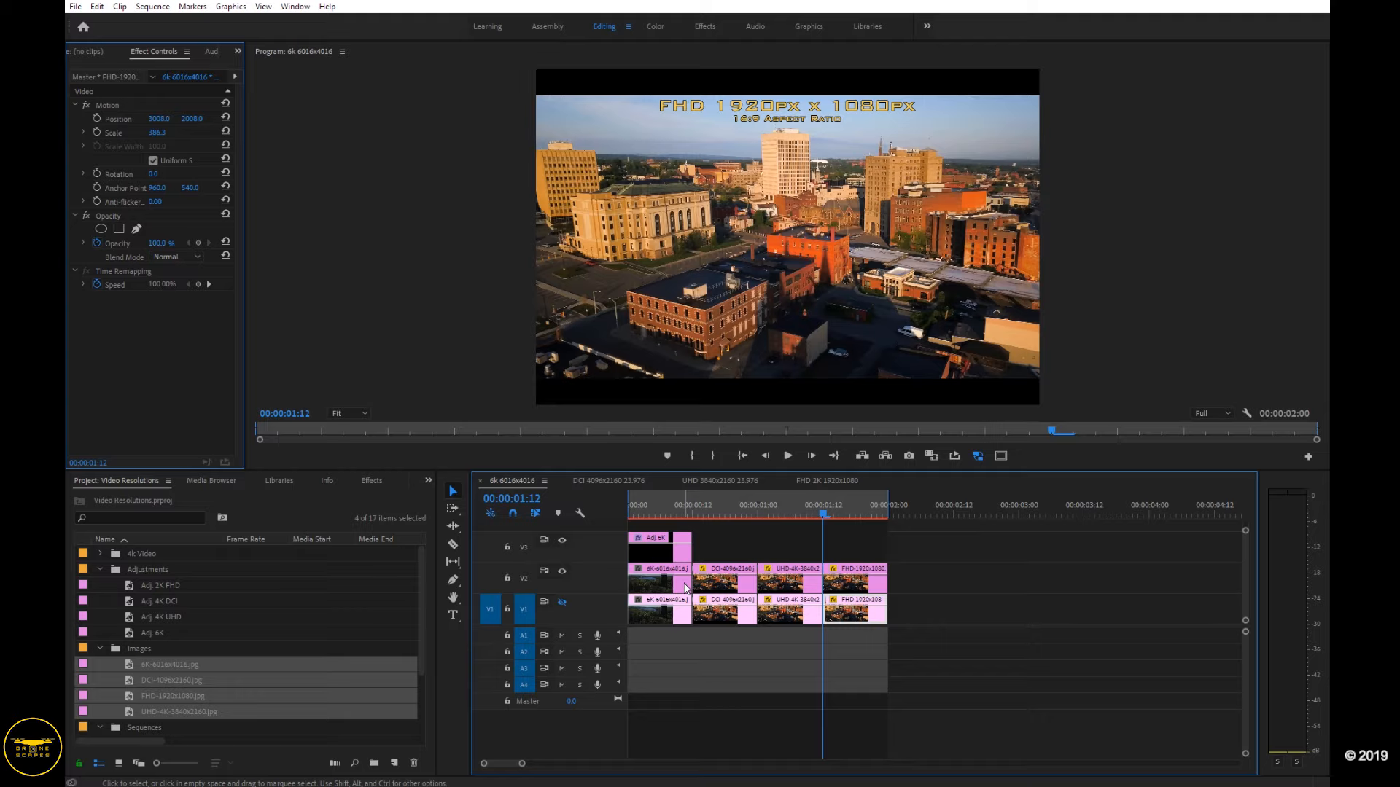
{"action": "key", "text": "Up"}
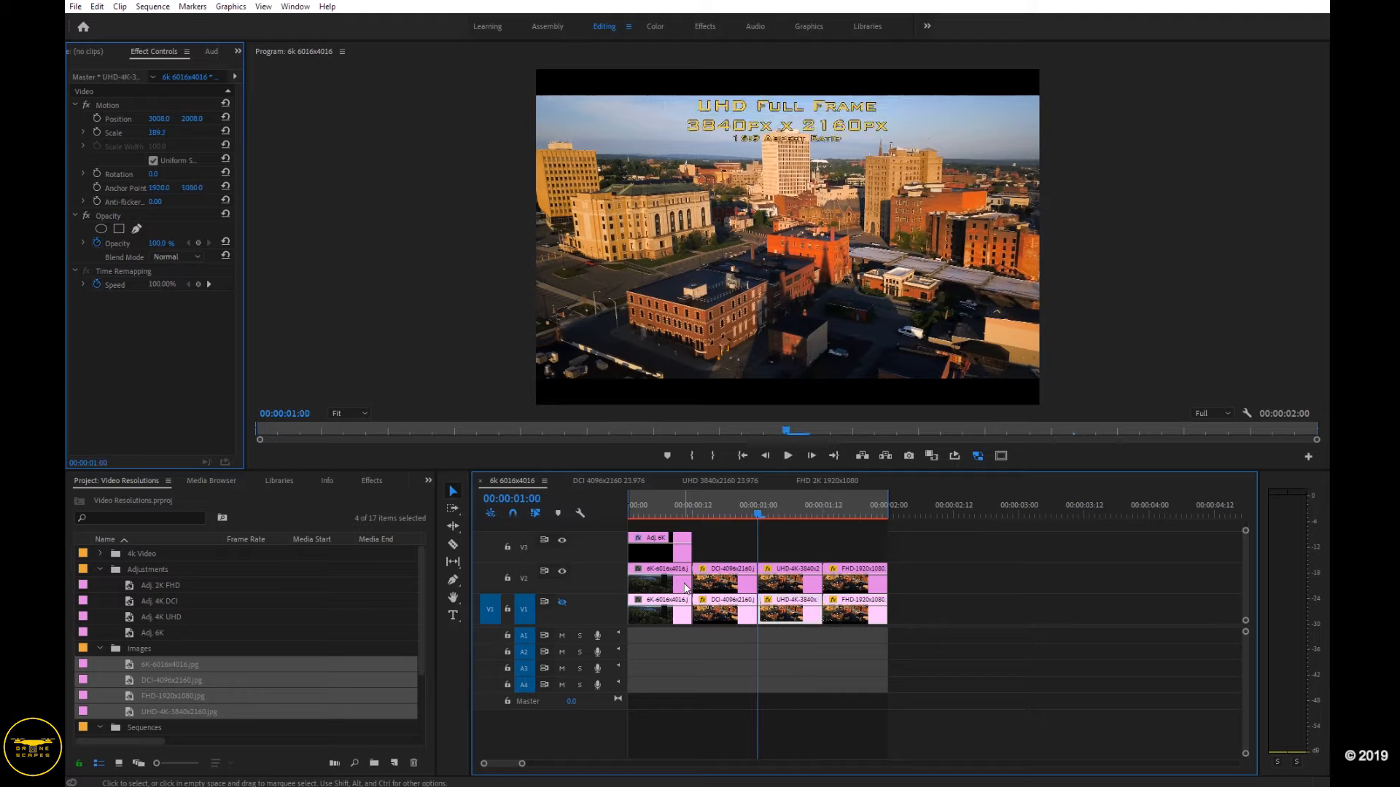
{"action": "key", "text": "Down"}
{"action": "key", "text": "Up"}
{"action": "key", "text": "Up"}
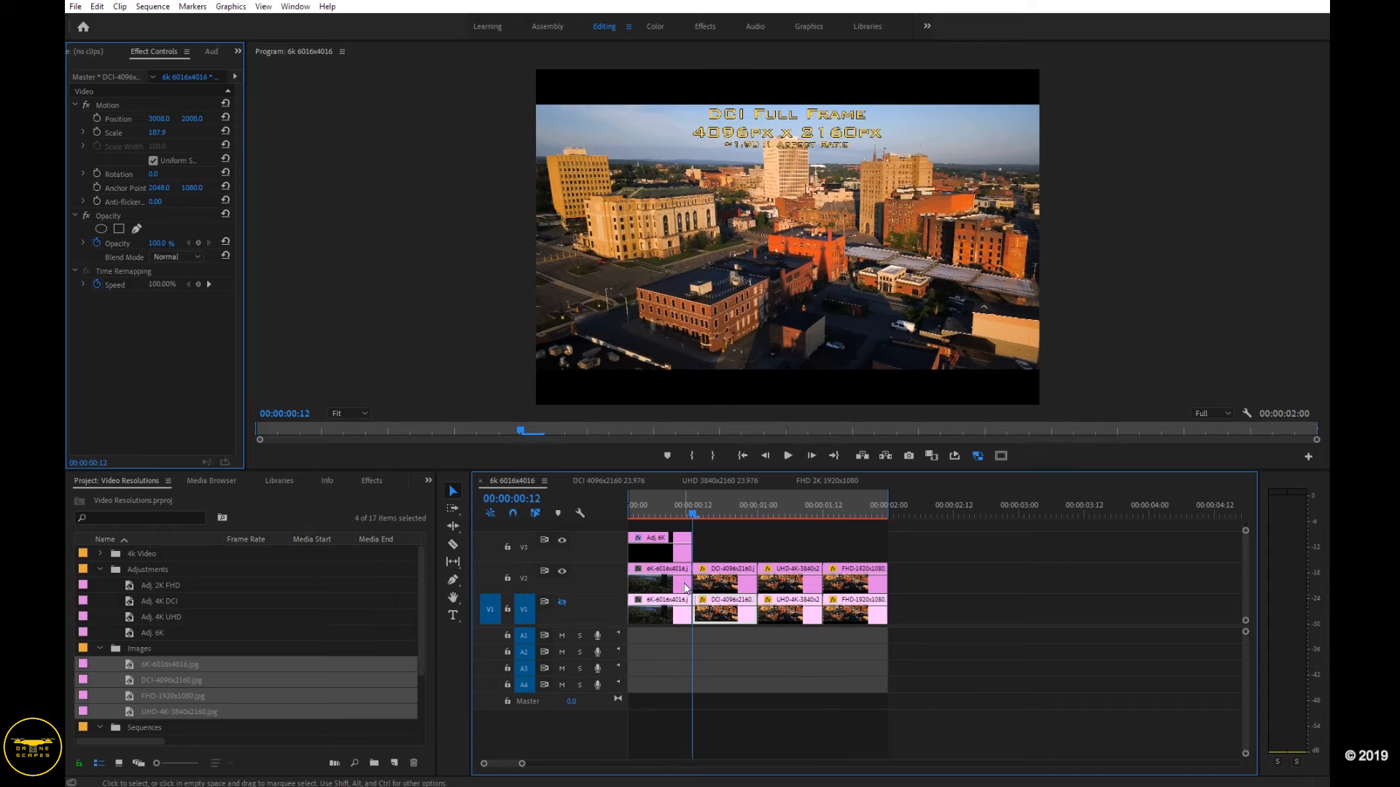
{"action": "key", "text": "Up"}
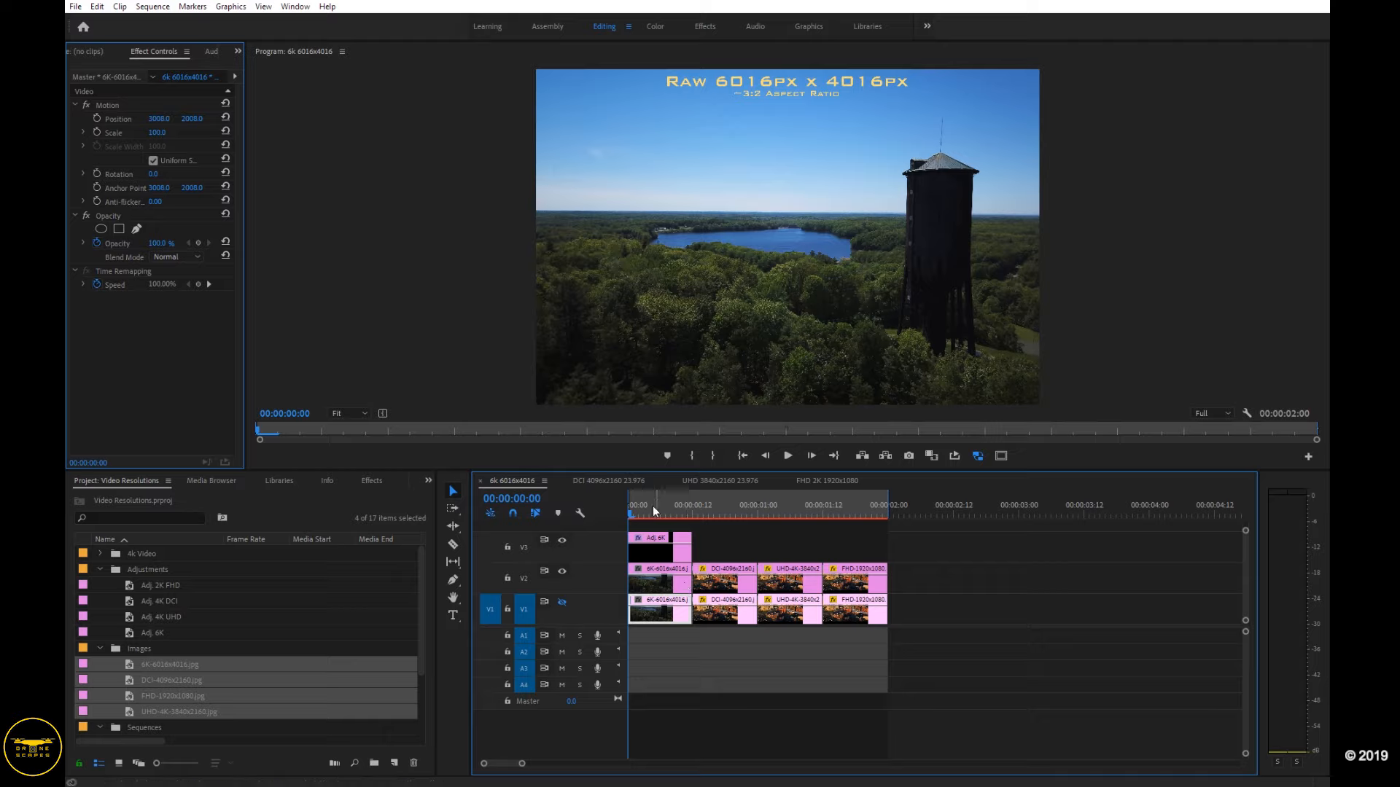
- Add the four selected images to V2 at the start of the DCI 4096x2160 sequence and step through them to check their fit
{"action": "left_click", "coordinate": [608, 484]}
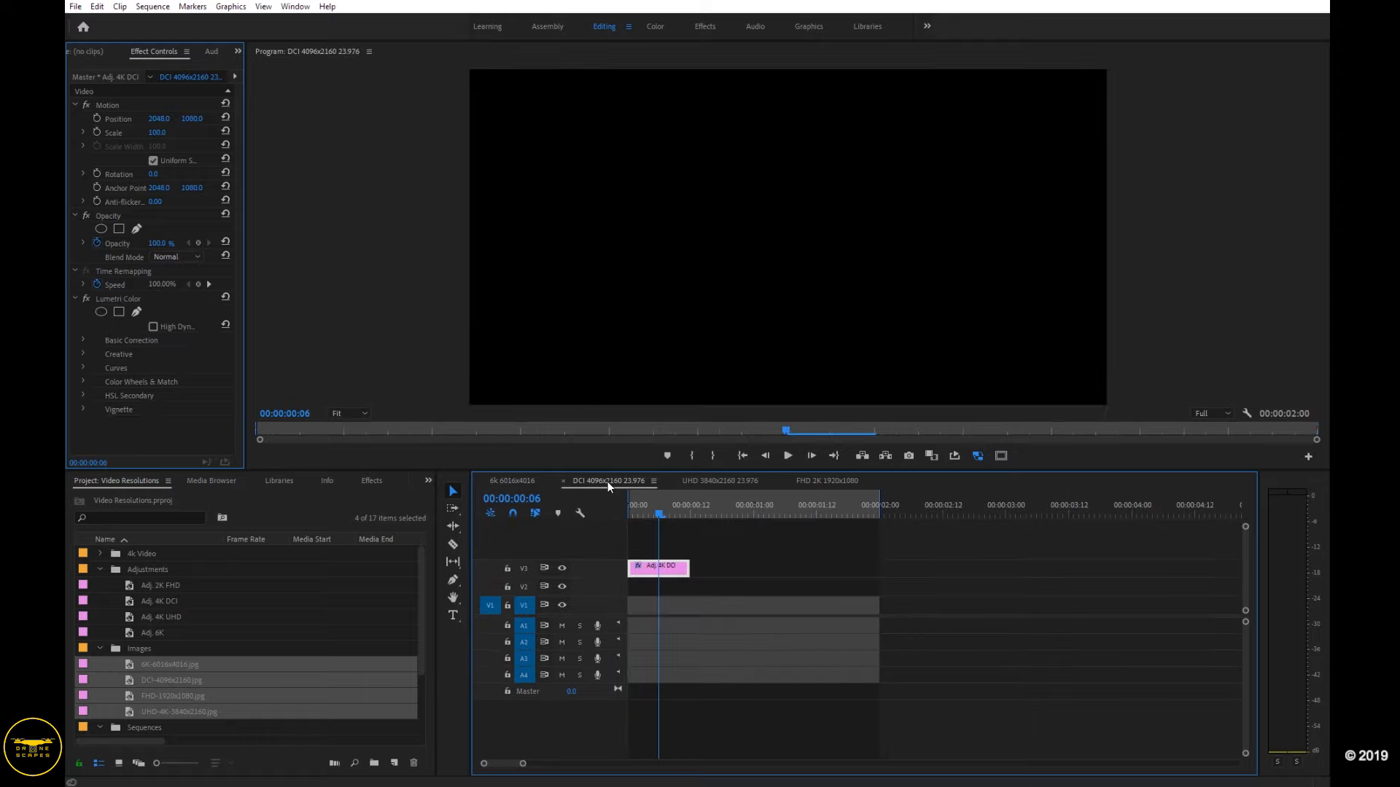
{"action": "left_click_drag", "start_coordinate": [128, 664], "coordinate": [644, 591]}
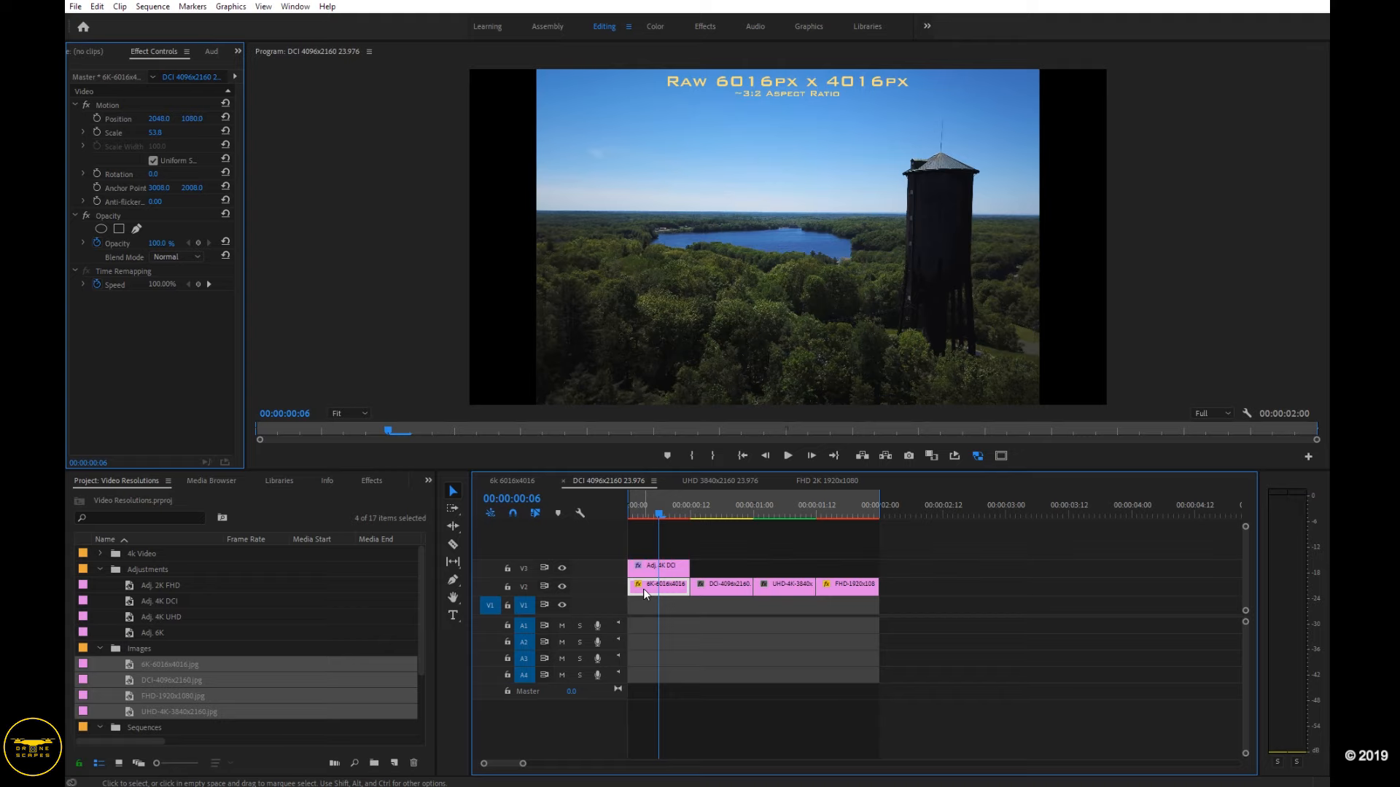
{"action": "left_click", "coordinate": [724, 503]}
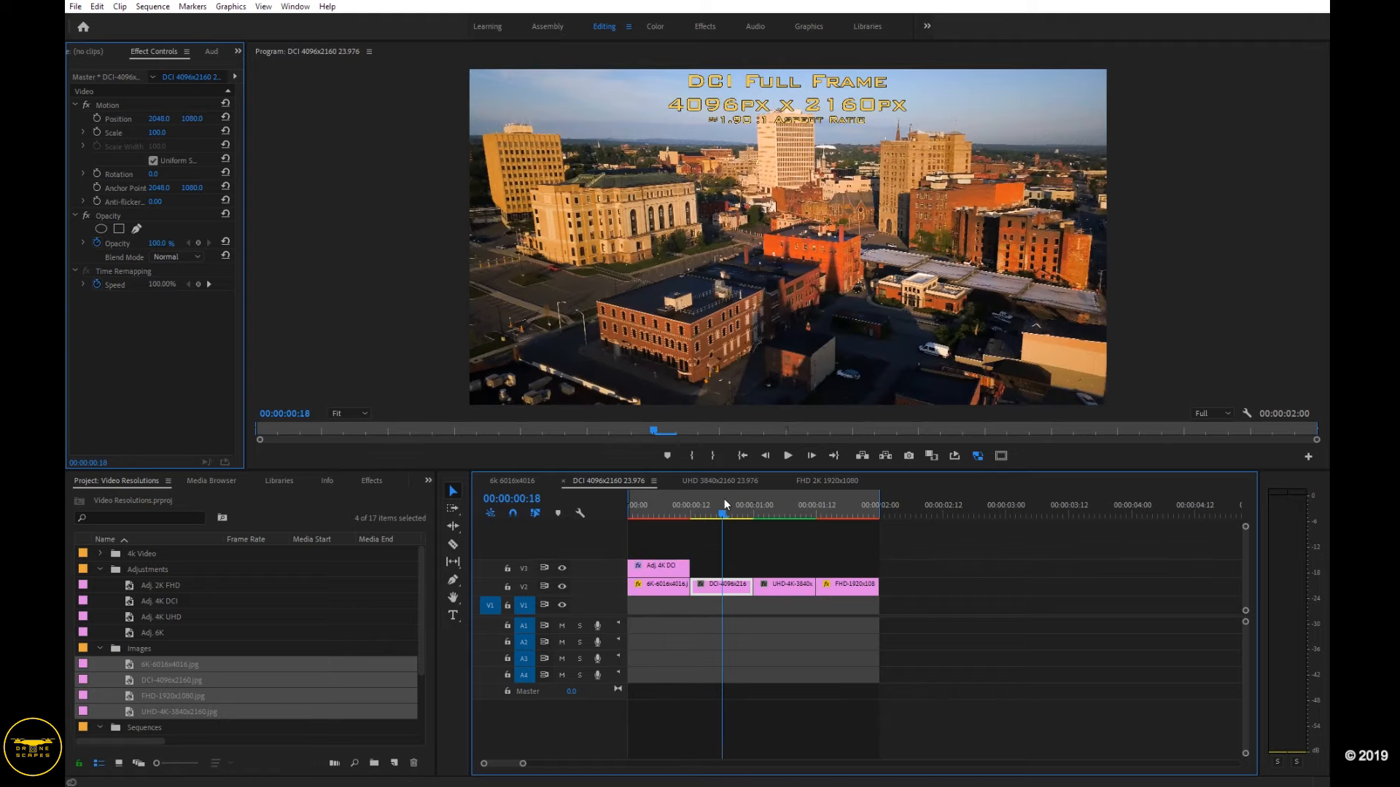
{"action": "left_click", "coordinate": [784, 514]}
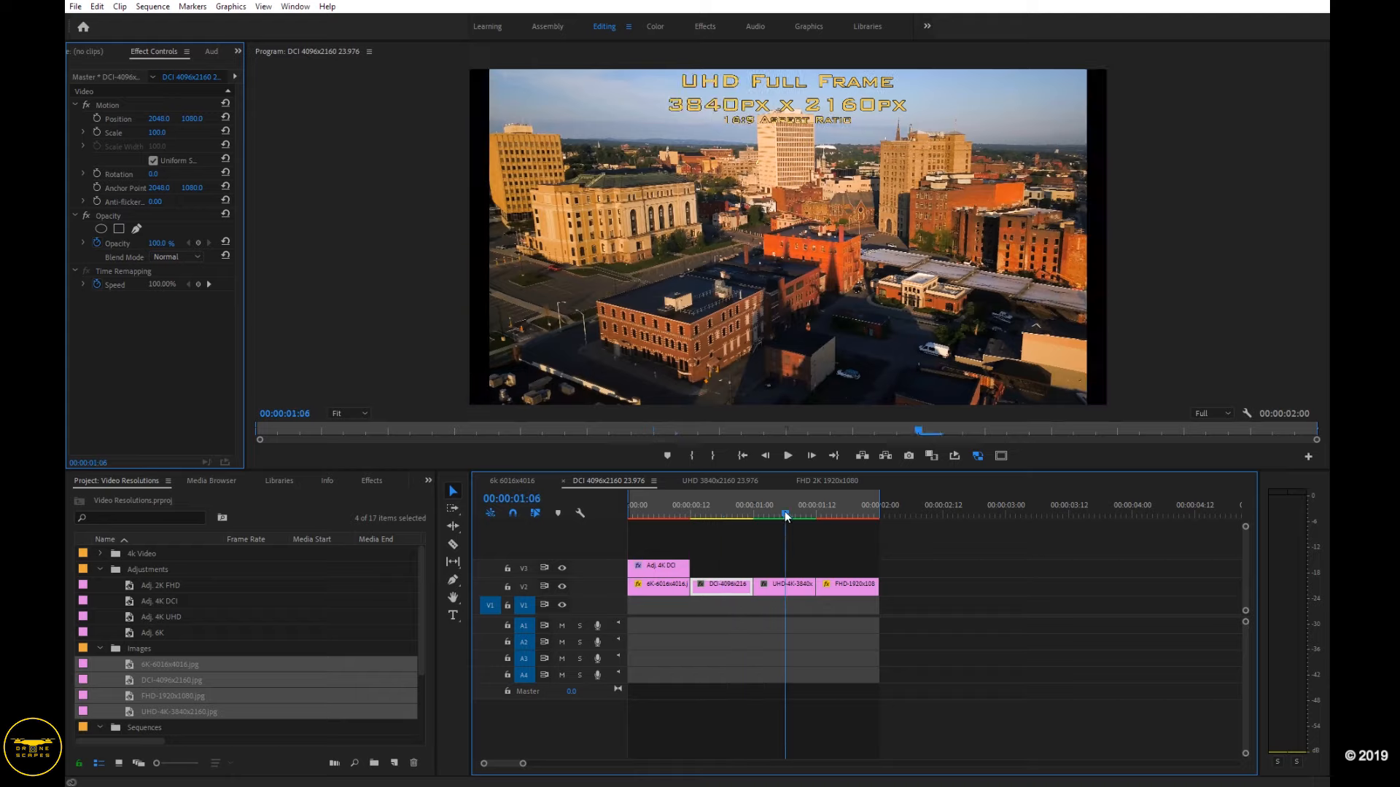
{"action": "left_click", "coordinate": [853, 515]}
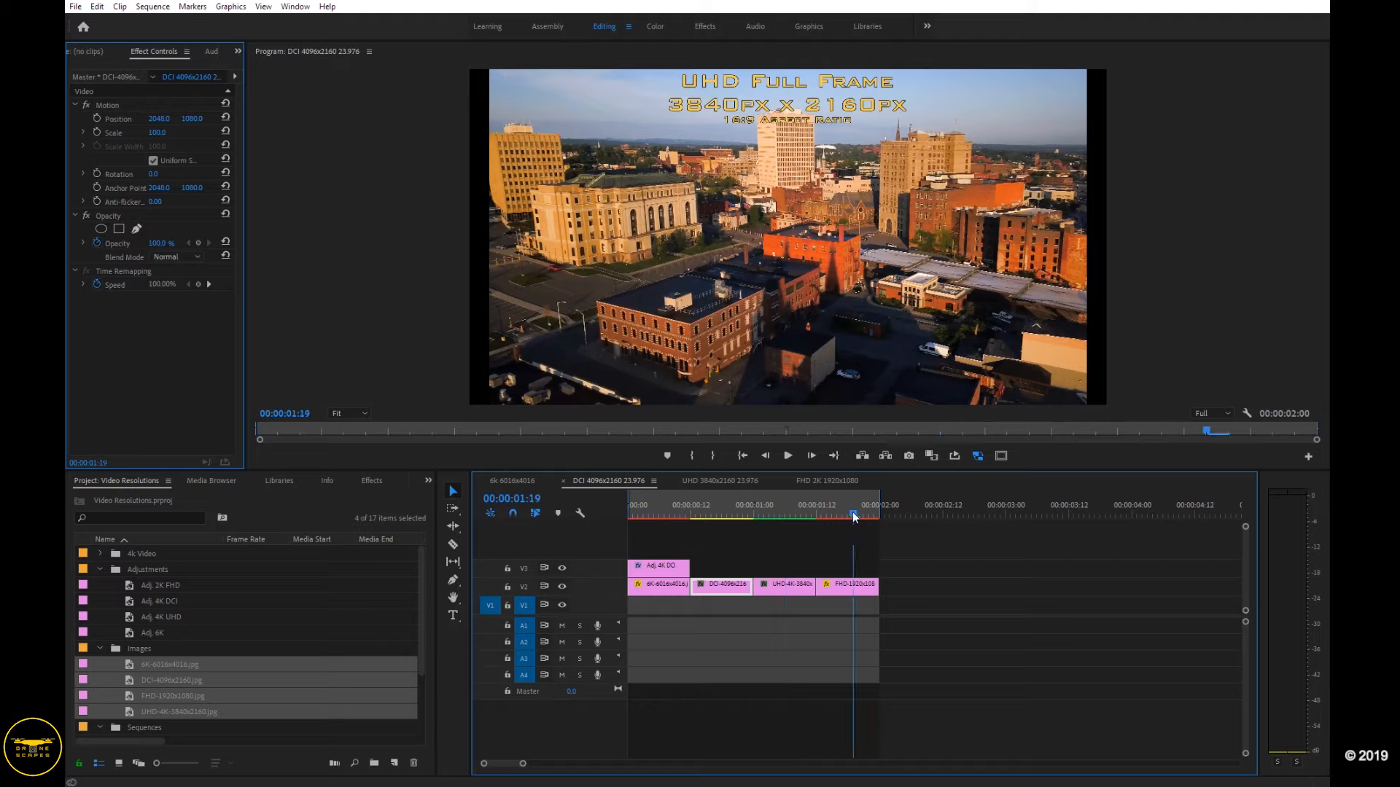
{"action": "left_click", "coordinate": [785, 515]}
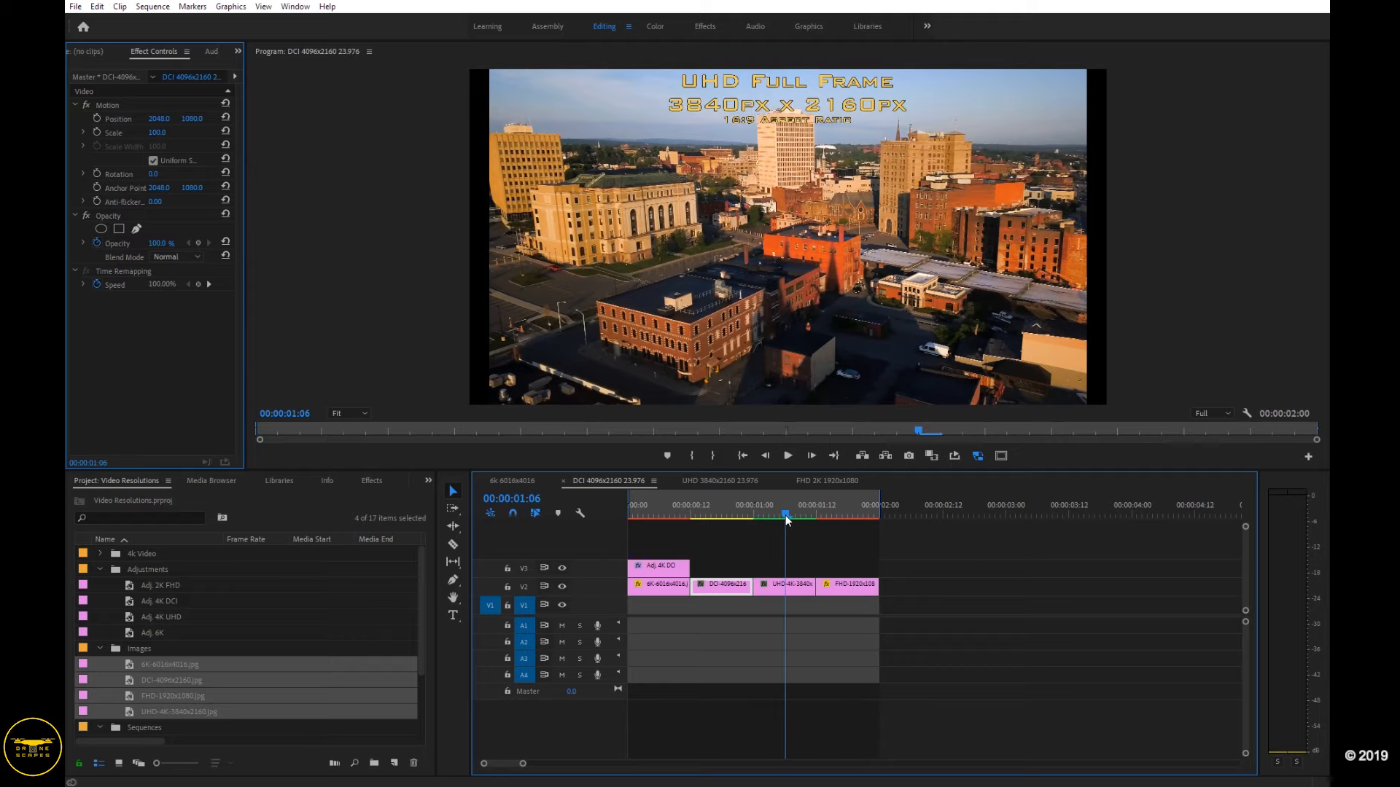
{"action": "left_click", "coordinate": [834, 518]}
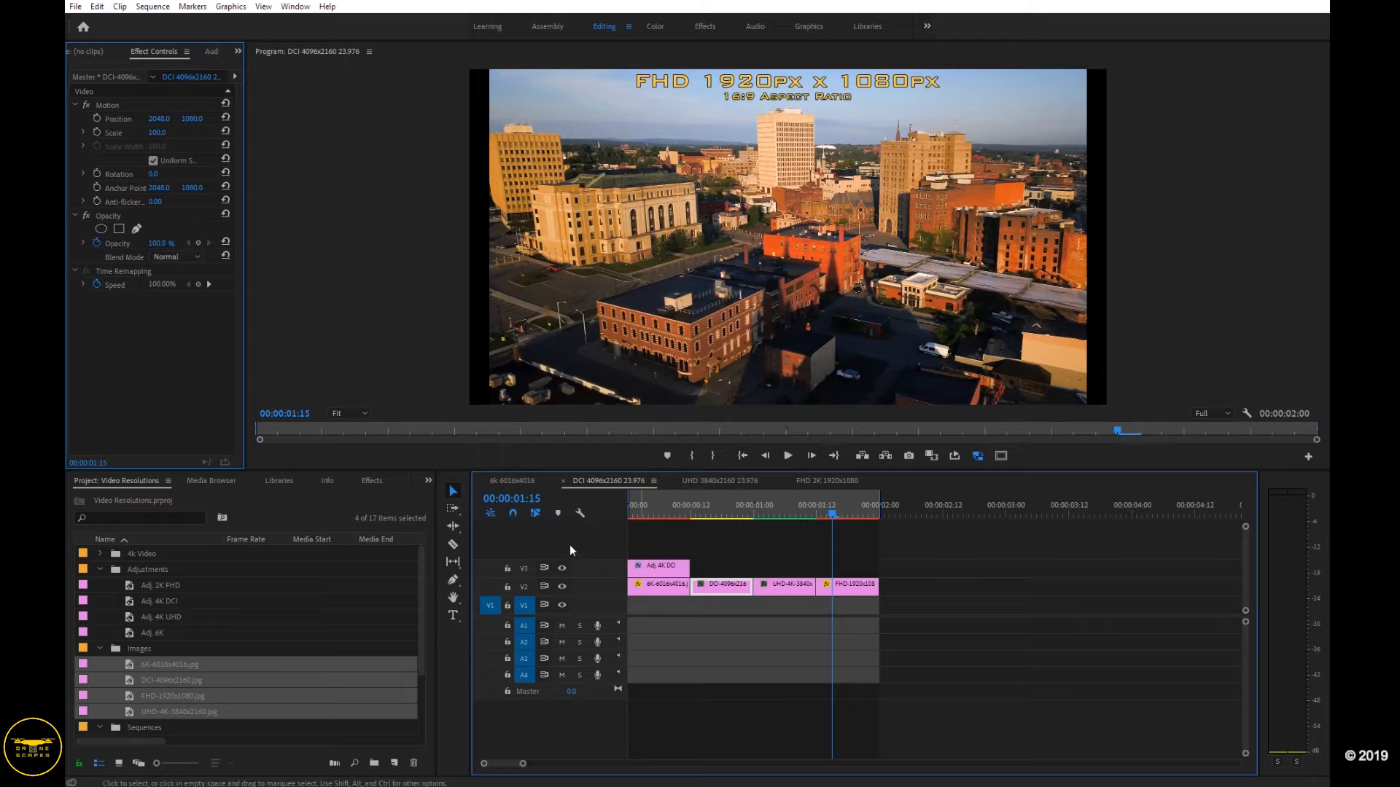
- Add the four selected images to V1 at the start of the UHD 3840x2160 sequence and check how each fits the frame
{"action": "left_click", "coordinate": [733, 481]}
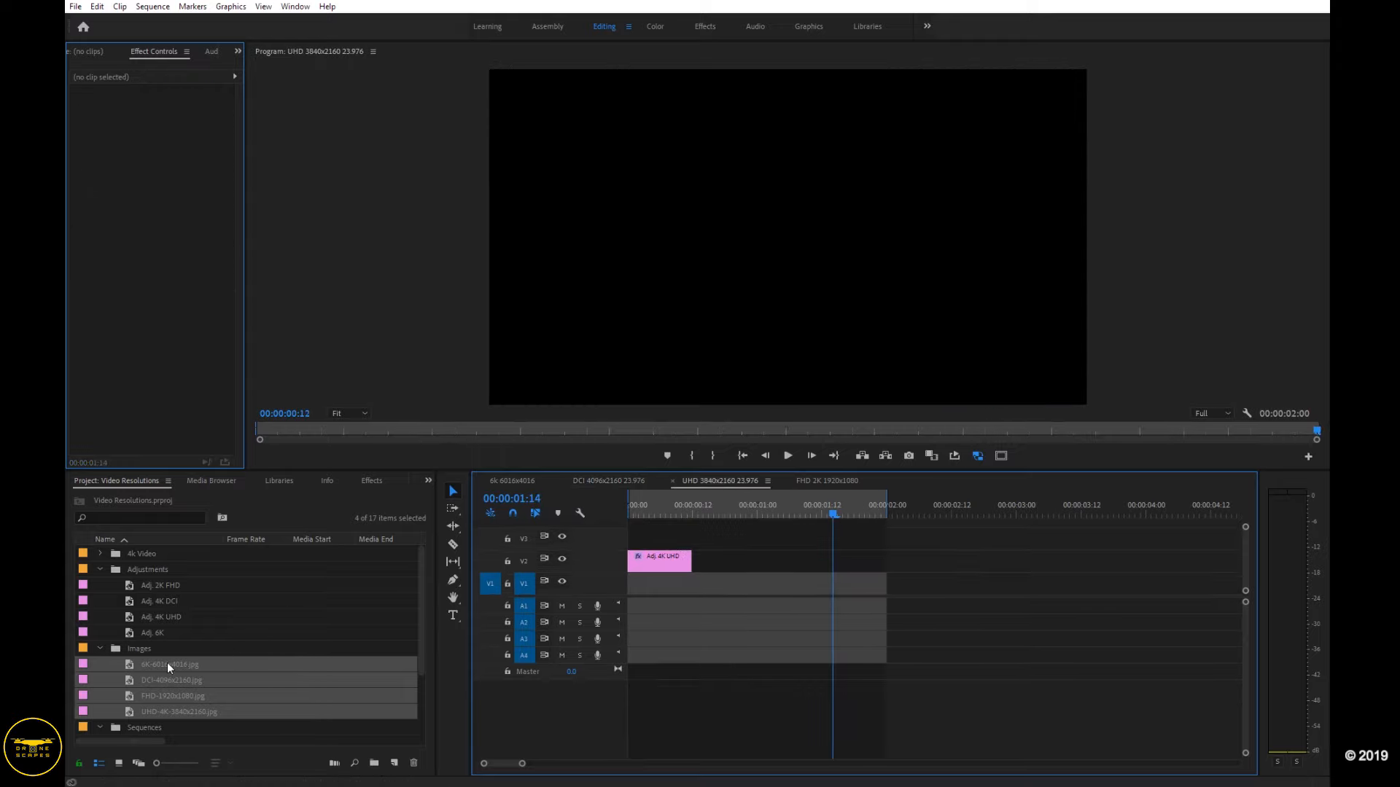
{"action": "left_click_drag", "start_coordinate": [167, 667], "coordinate": [631, 595]}
{"action": "left_click", "coordinate": [649, 509]}
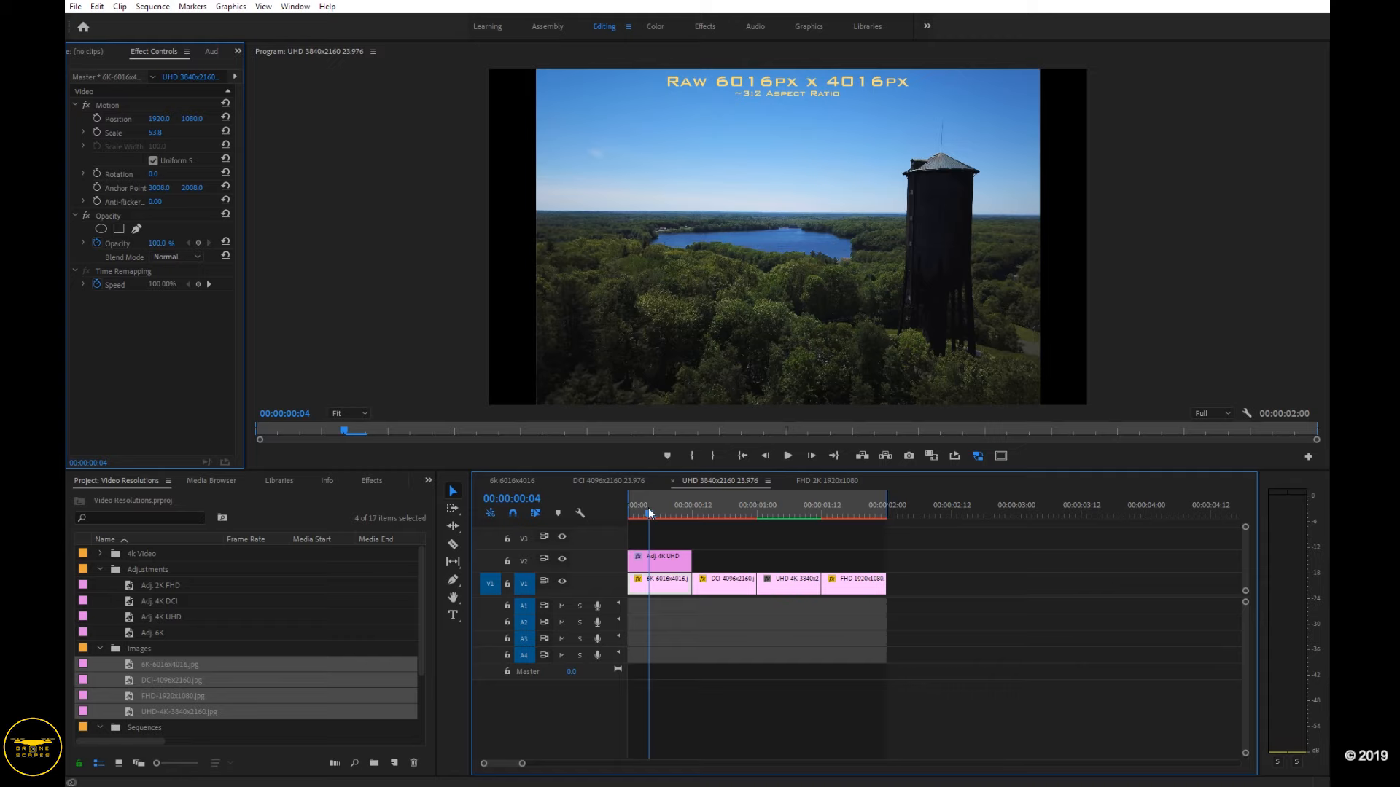
{"action": "left_click", "coordinate": [719, 513]}
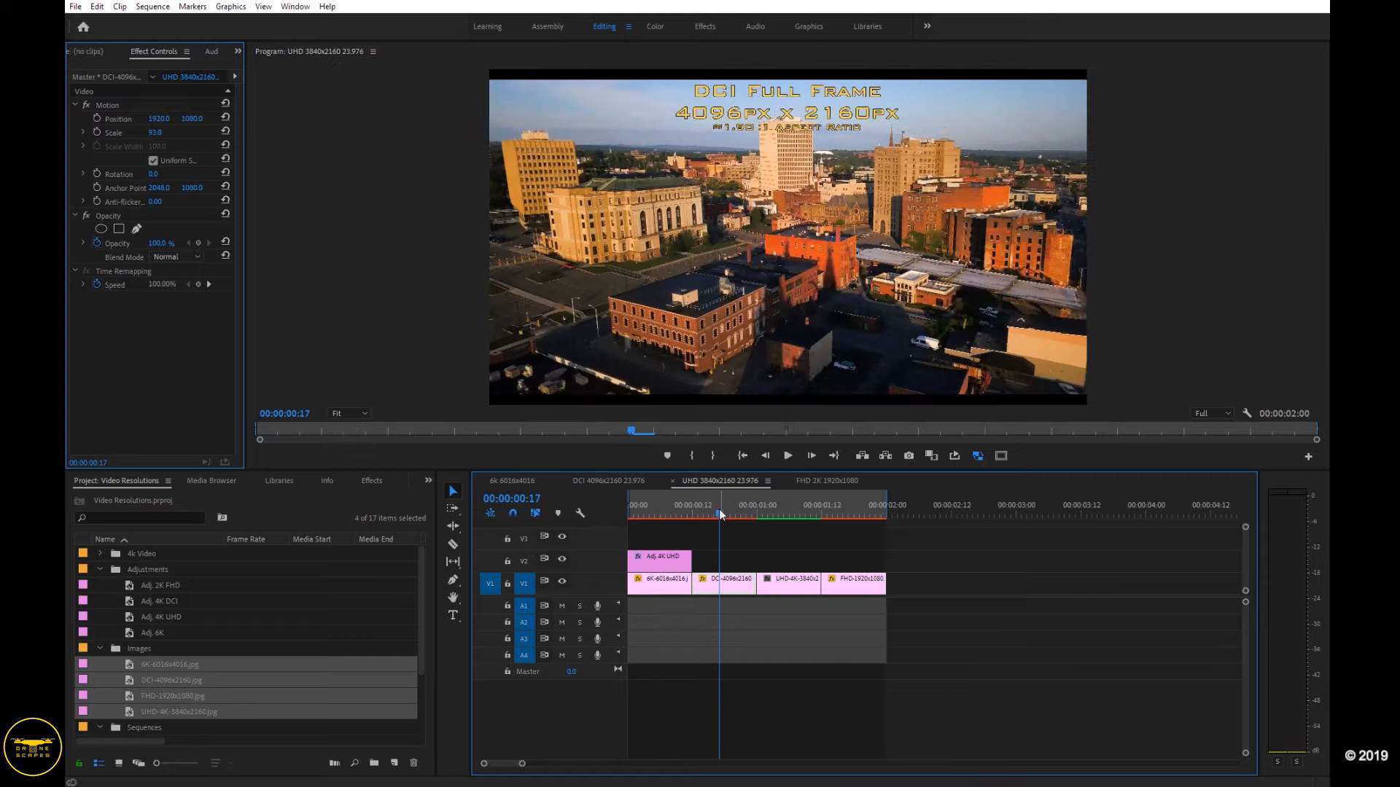
{"action": "left_click", "coordinate": [793, 514]}
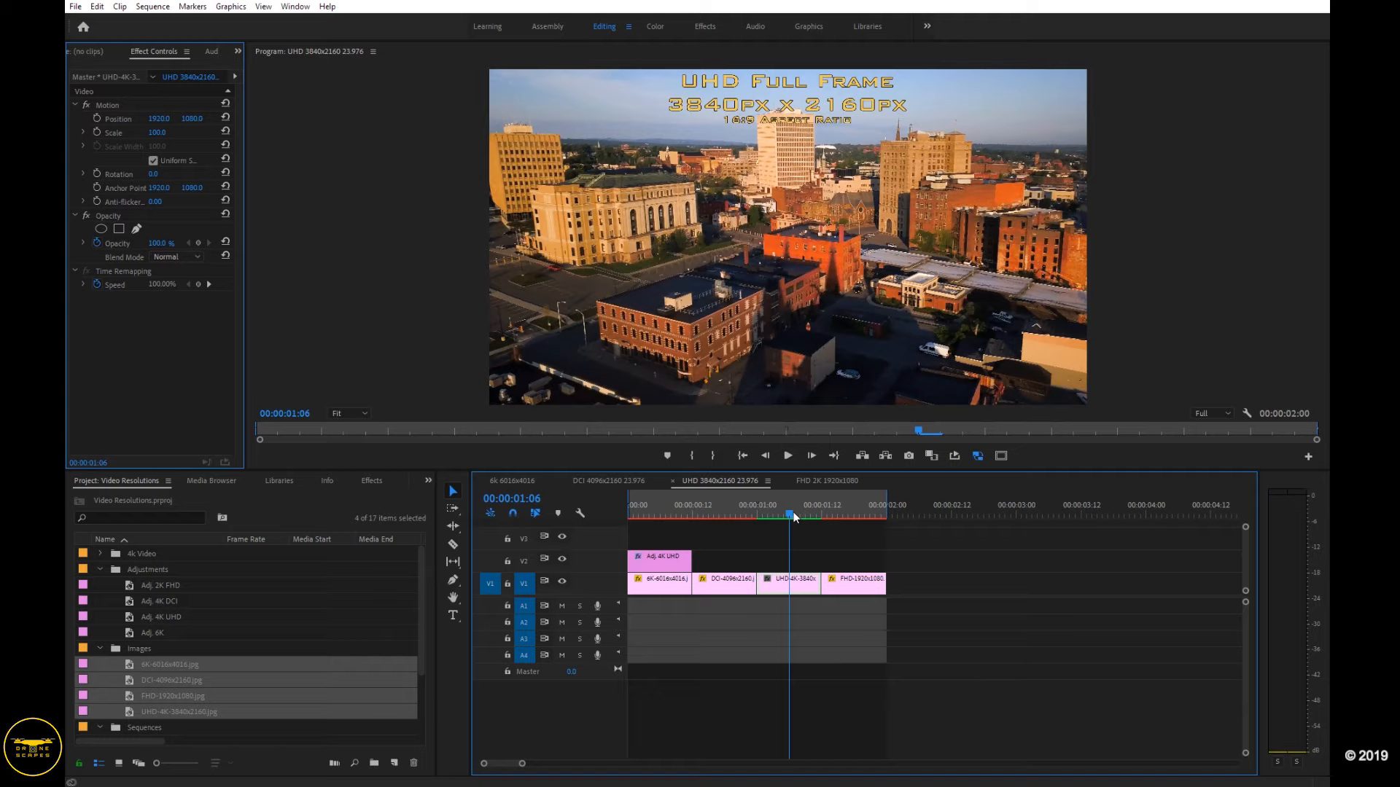
{"action": "left_click", "coordinate": [853, 514]}
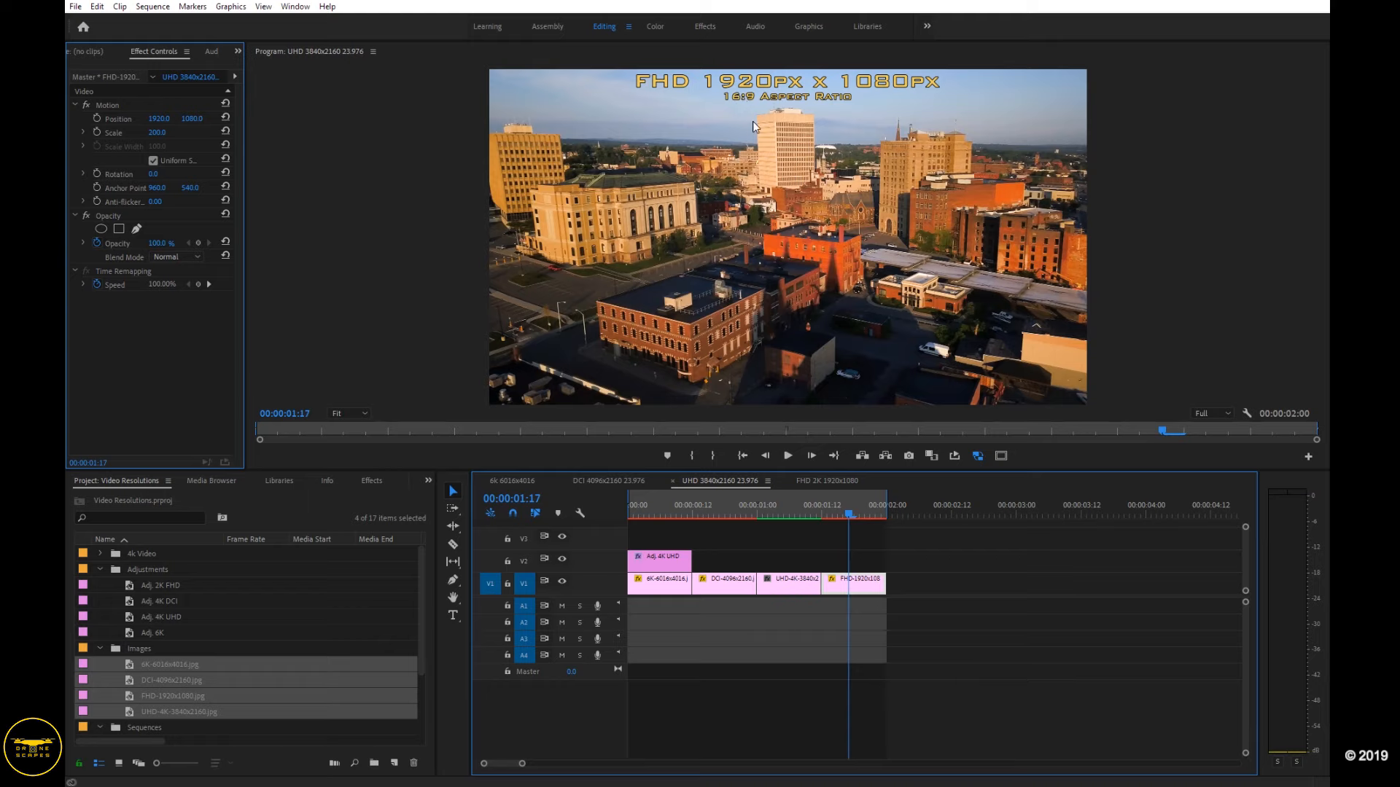
{"action": "left_click", "coordinate": [794, 513]}
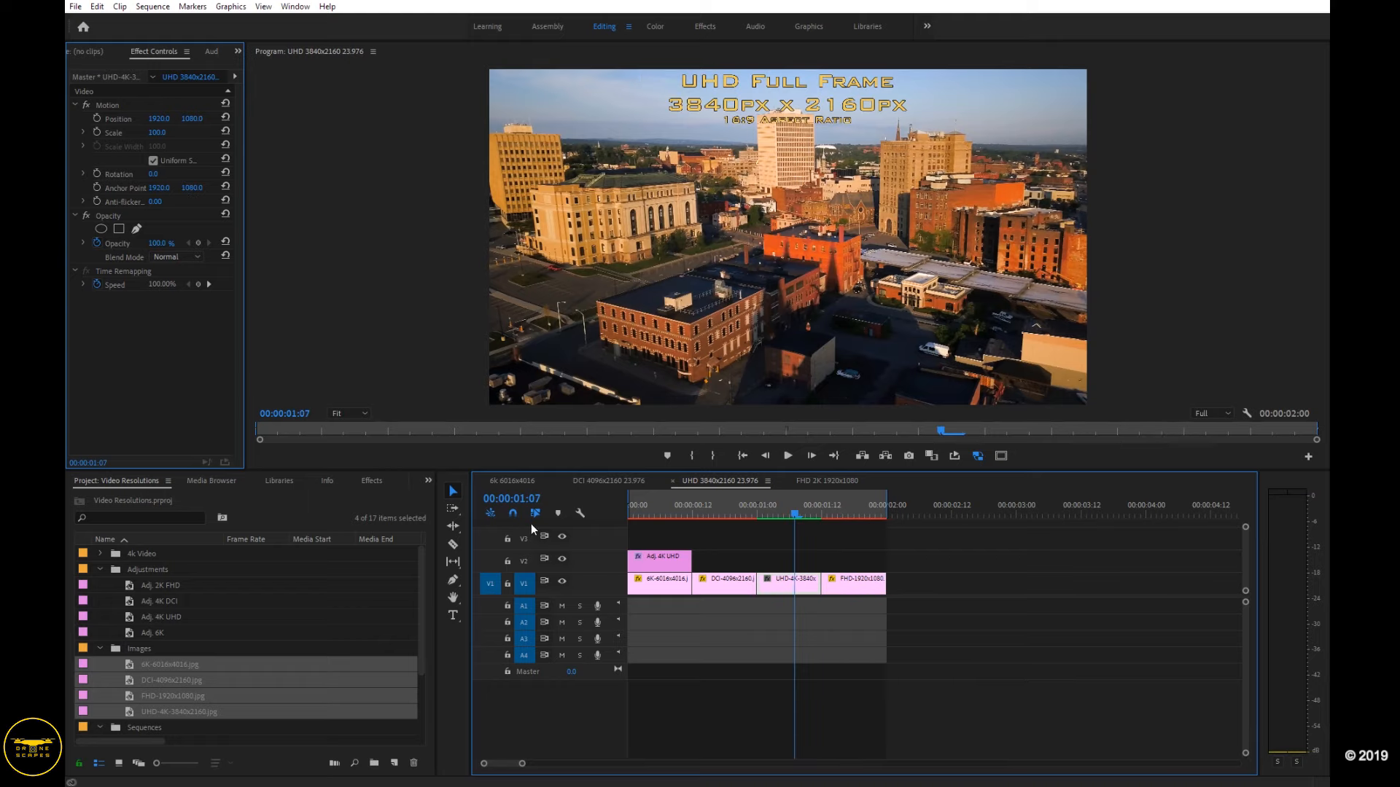
- Place the four selected images on V1 at the start of the FHD 2K 1920x1080 sequence and view each one's fit
{"action": "left_click", "coordinate": [827, 481]}
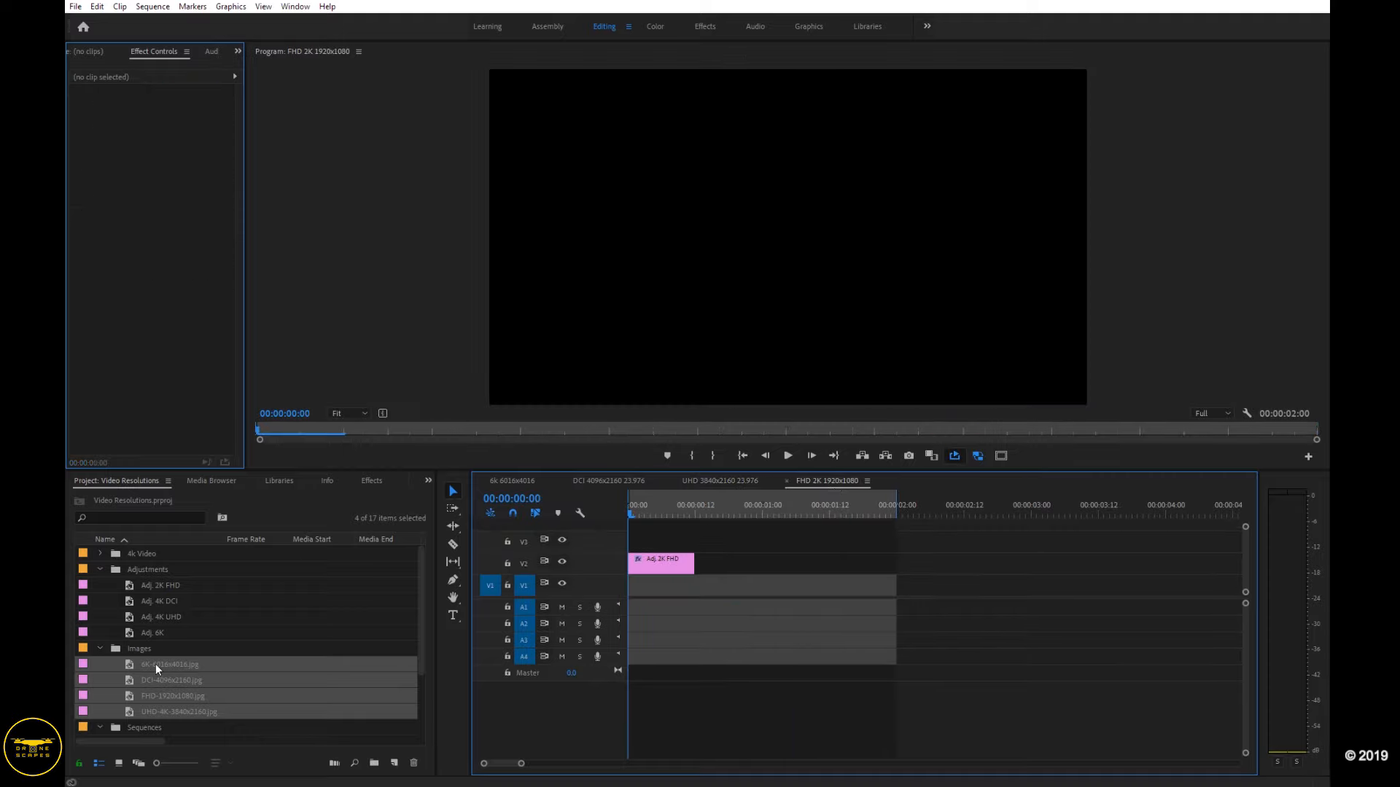
{"action": "left_click_drag", "start_coordinate": [137, 667], "coordinate": [647, 592]}
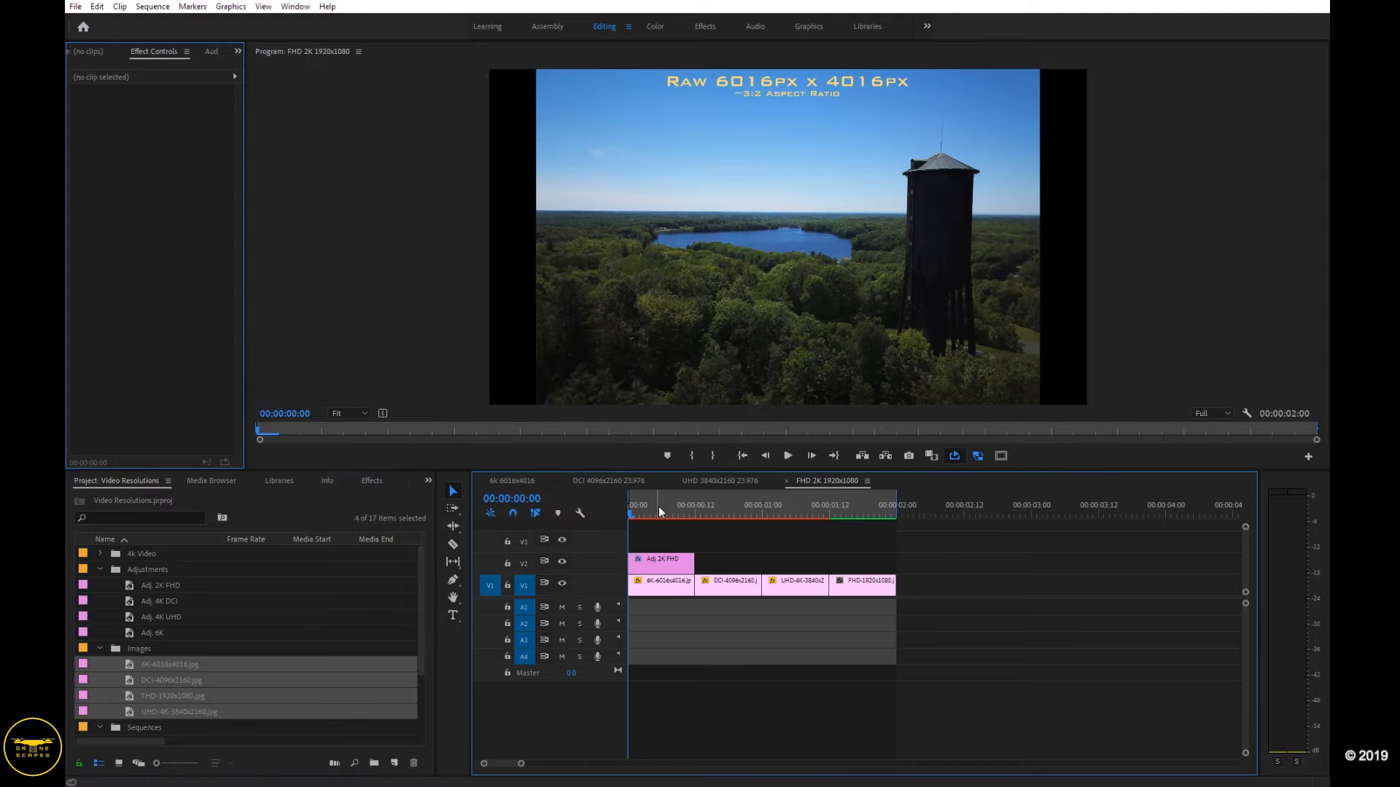
{"action": "left_click_drag", "start_coordinate": [658, 506], "coordinate": [725, 506]}
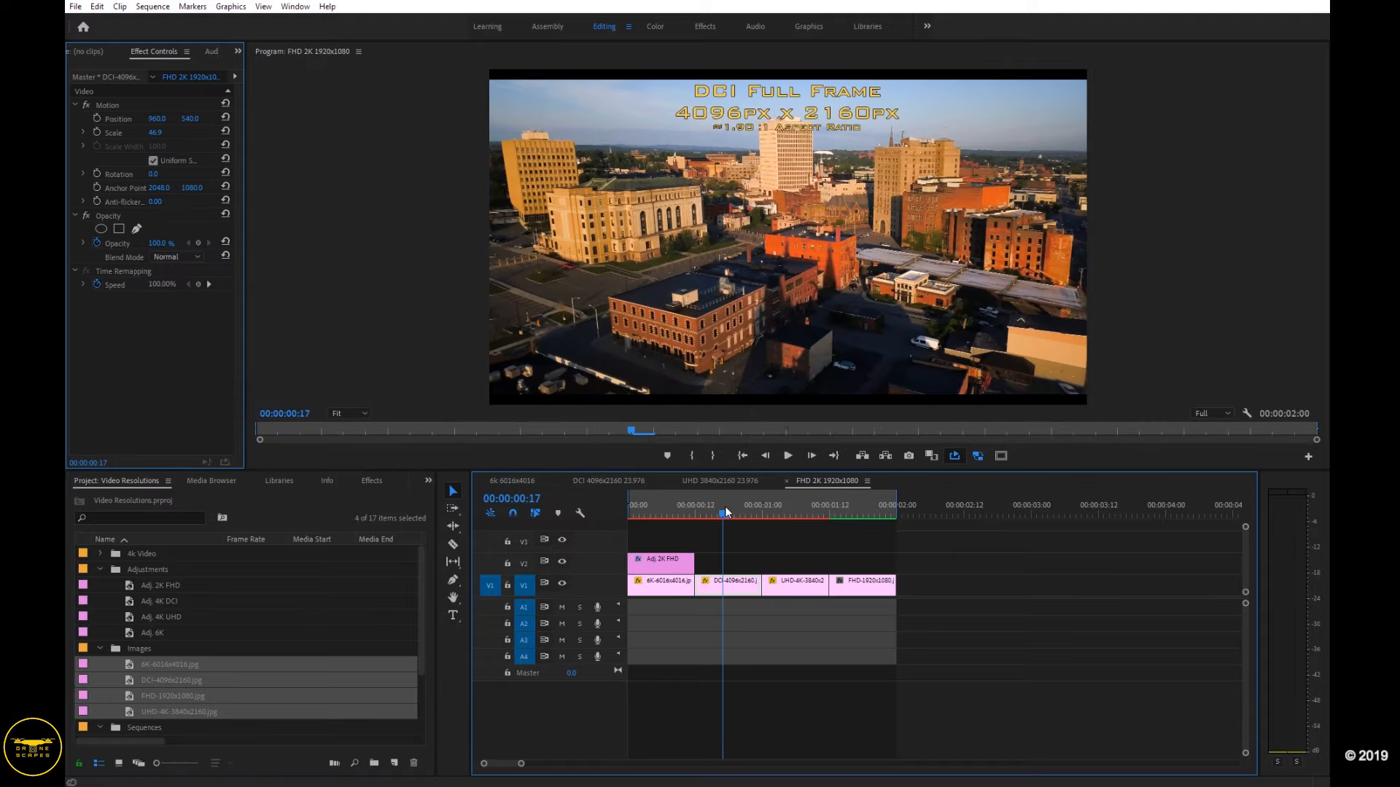
{"action": "left_click", "coordinate": [794, 506]}
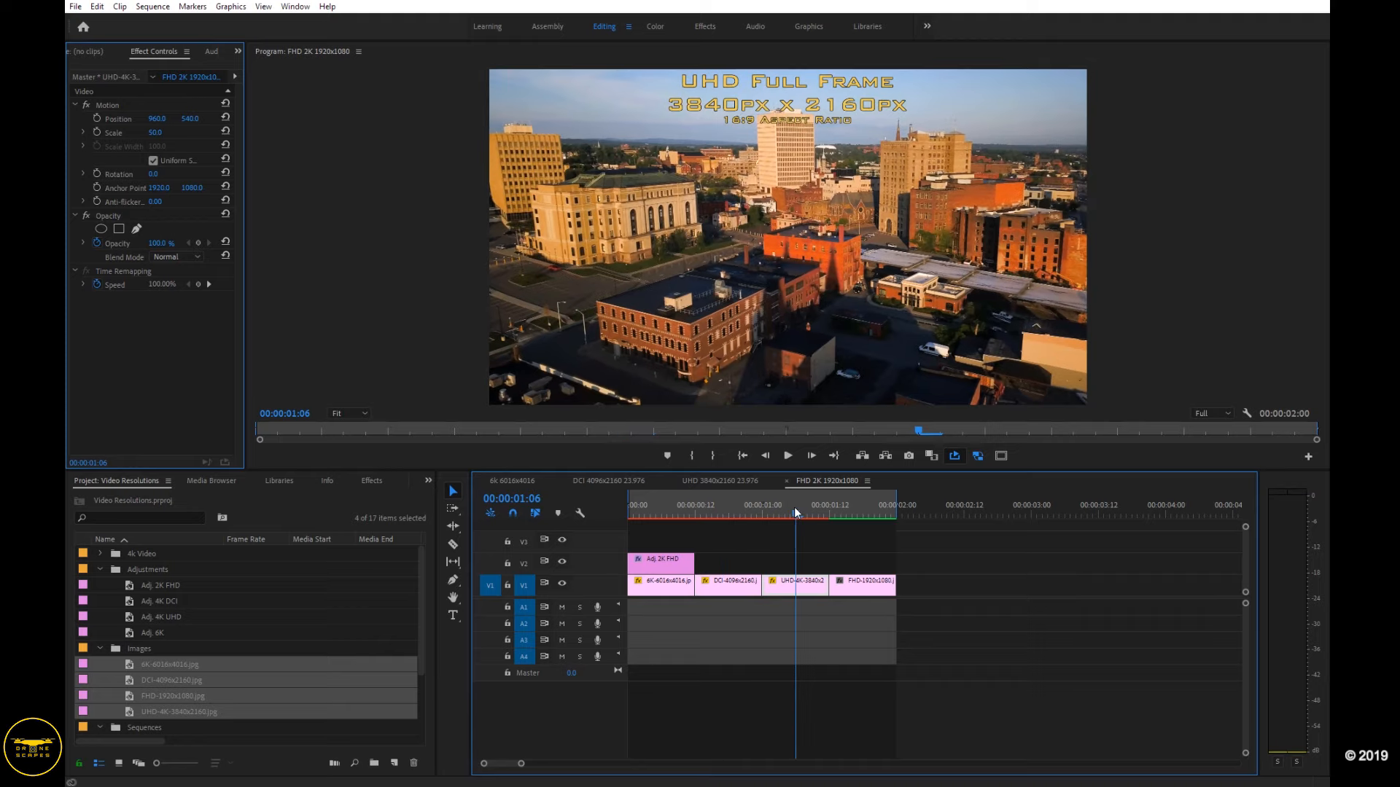
{"action": "left_click", "coordinate": [862, 510]}
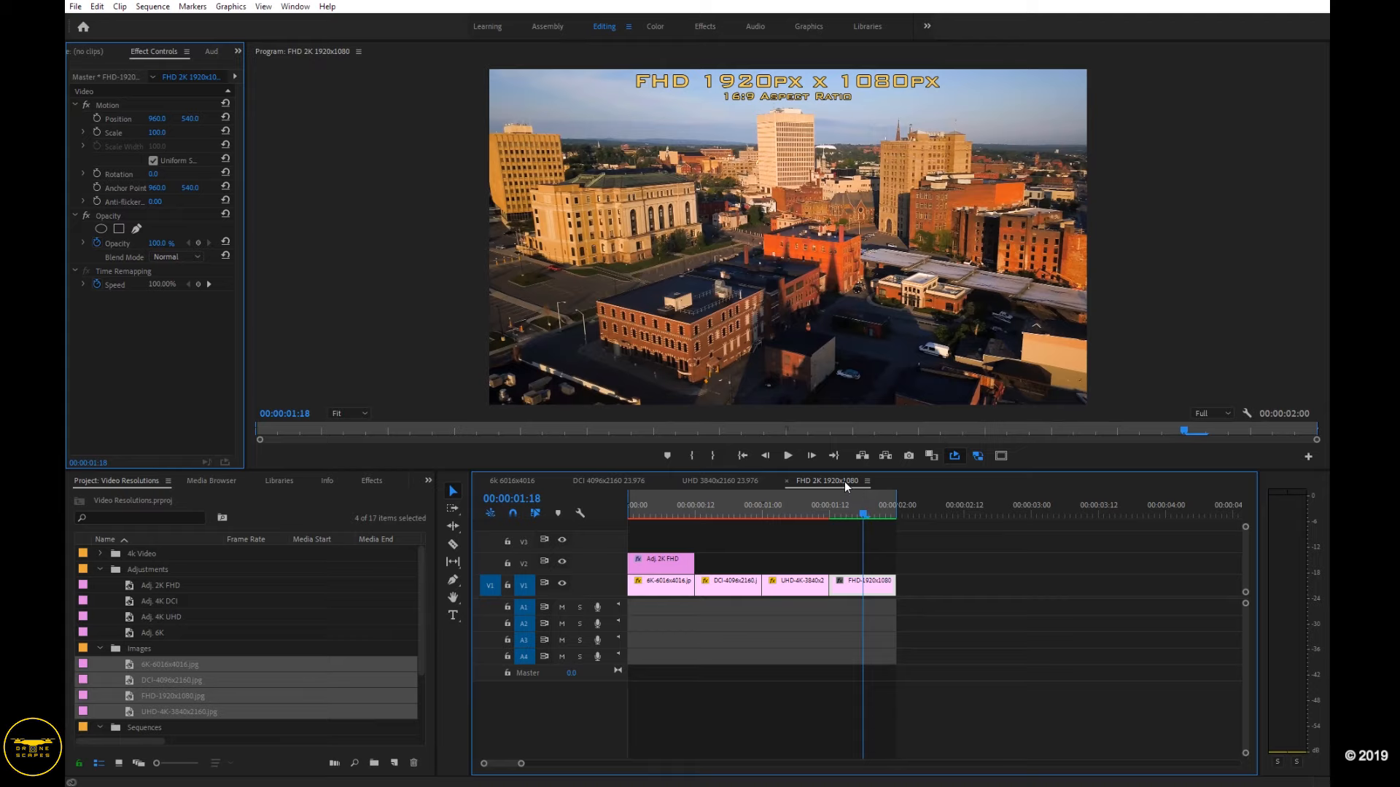
- Compare how the UHD and DCI images fill the FHD frame by alternating between the two clips
{"action": "mouse_move", "coordinate": [813, 511]}
{"action": "left_mouse_down"}
{"action": "mouse_move", "coordinate": [742, 511]}
{"action": "mouse_move", "coordinate": [797, 516]}
{"action": "left_mouse_up"}
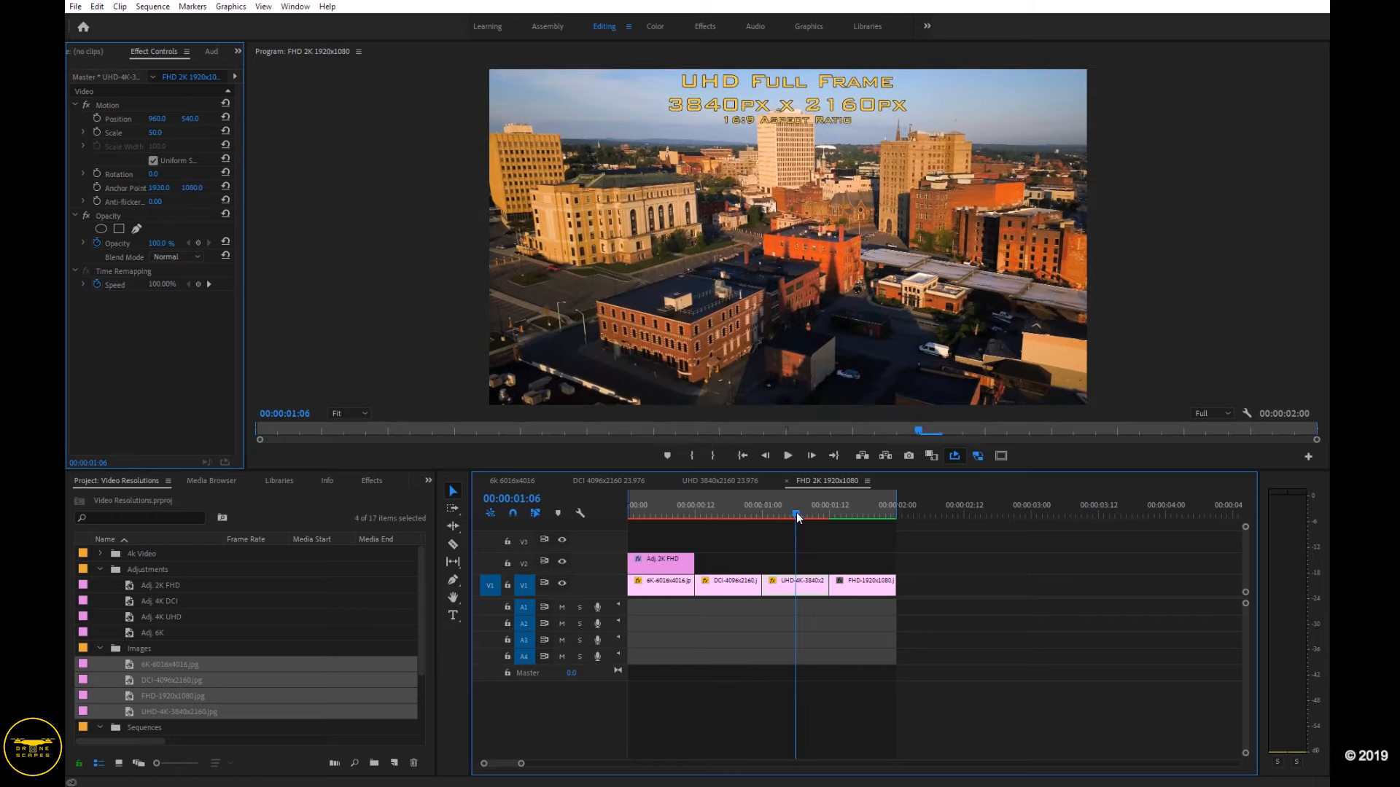
{"action": "left_click", "coordinate": [727, 510]}
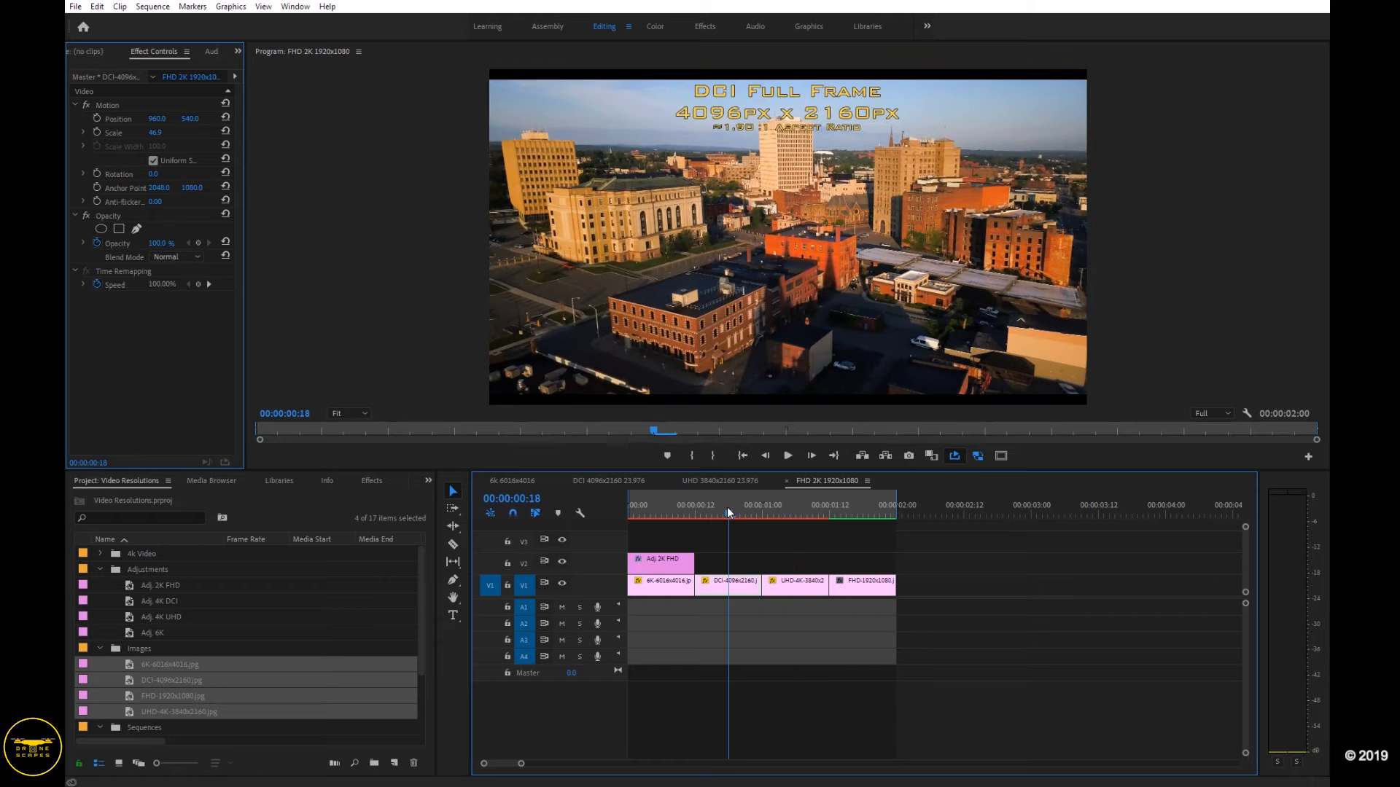
{"action": "left_click", "coordinate": [792, 514]}
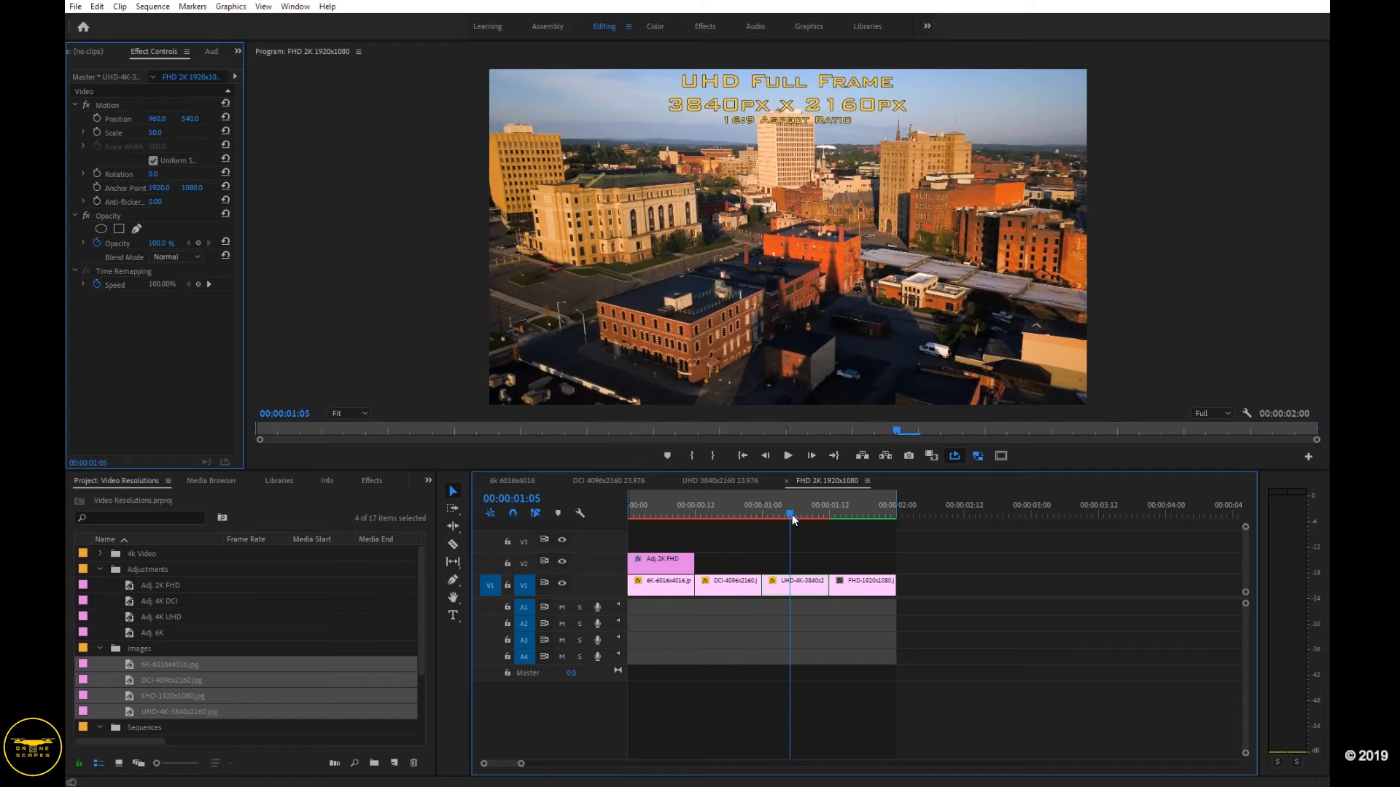
{"action": "left_click", "coordinate": [736, 513]}
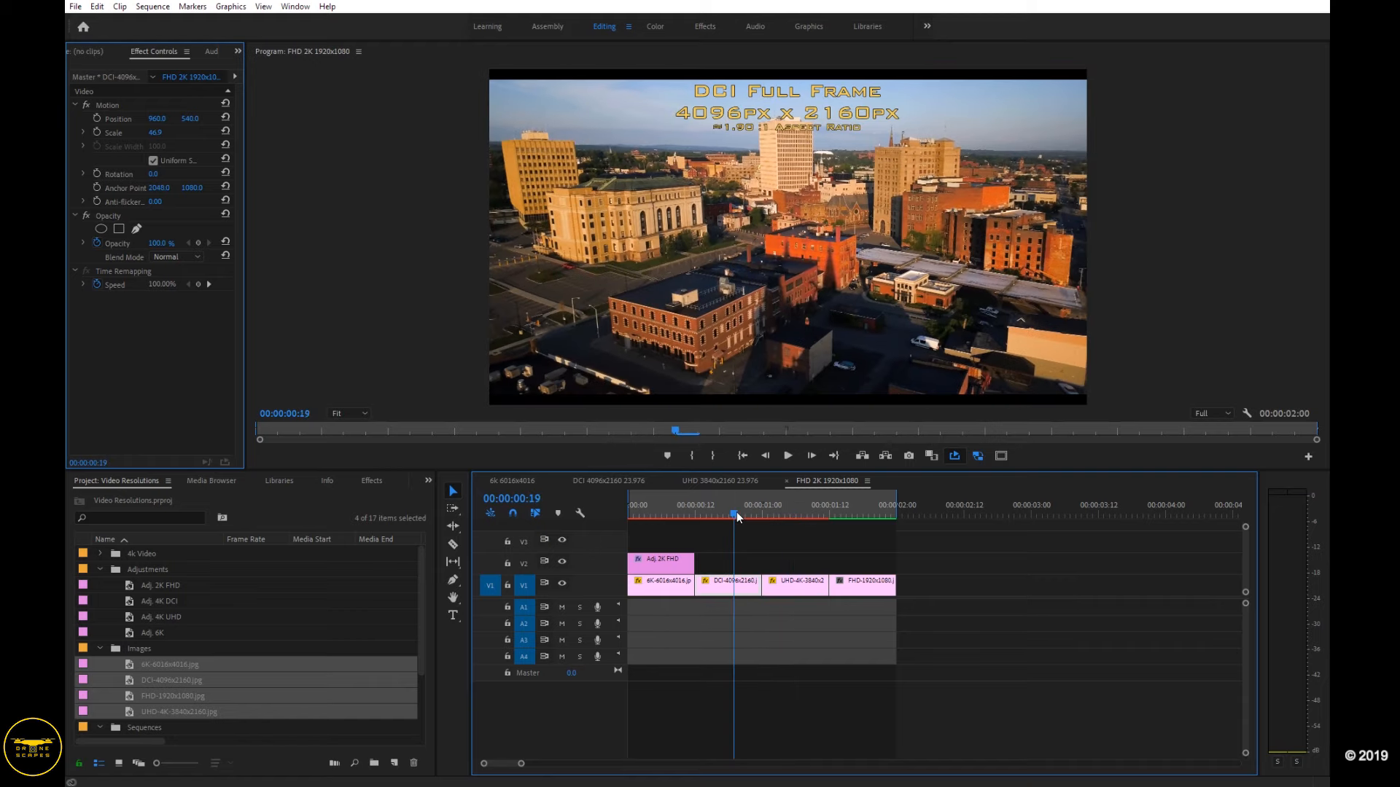